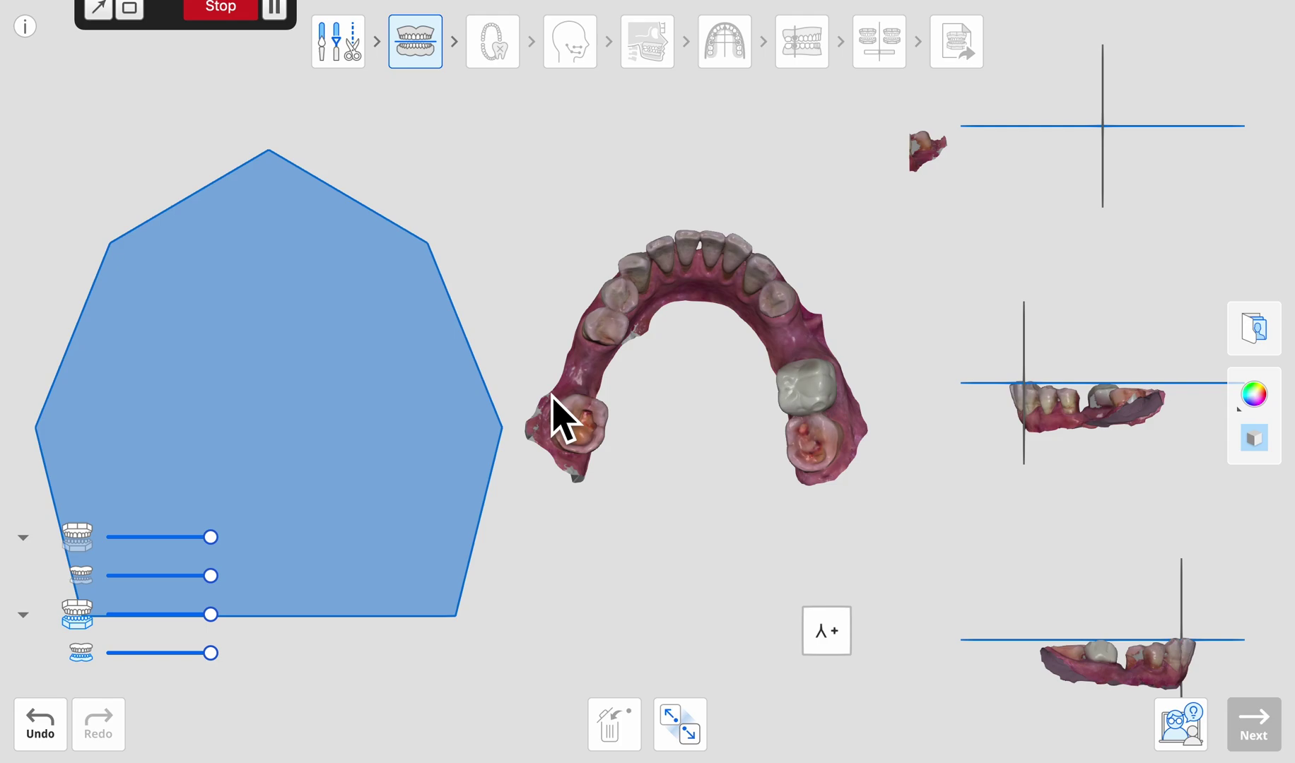
- Place reference points on the lower arch molars and premolars, then start tooth identification
{"action": "left_click", "coordinate": [571, 409]}
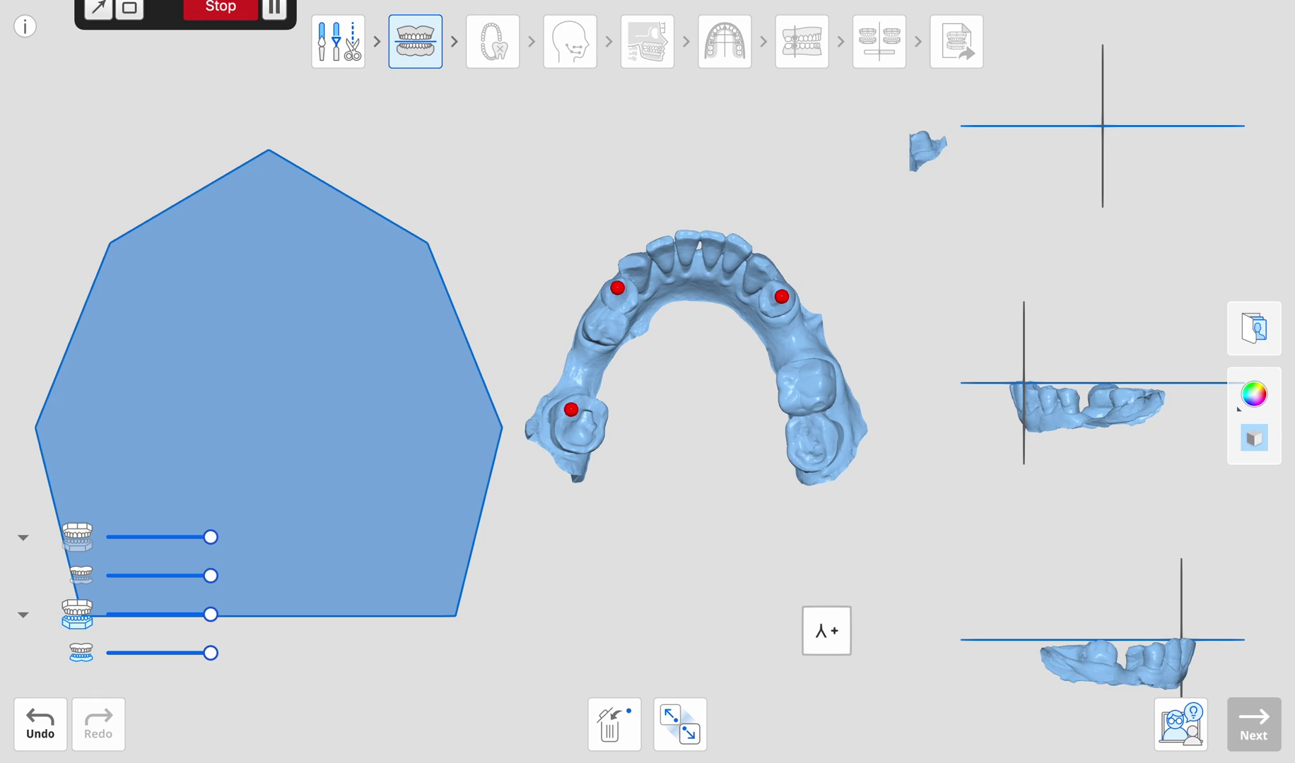
{"action": "left_click", "coordinate": [827, 431]}
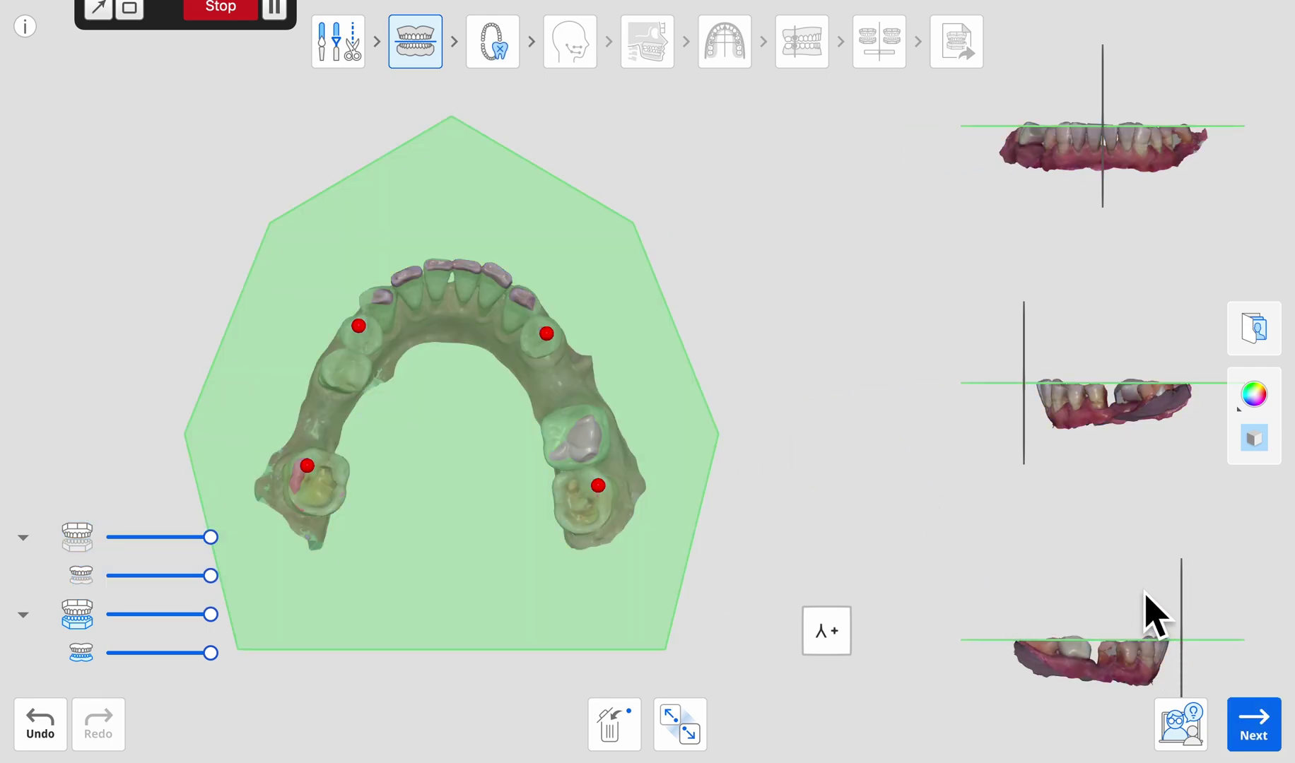
{"action": "left_click", "coordinate": [1259, 730]}
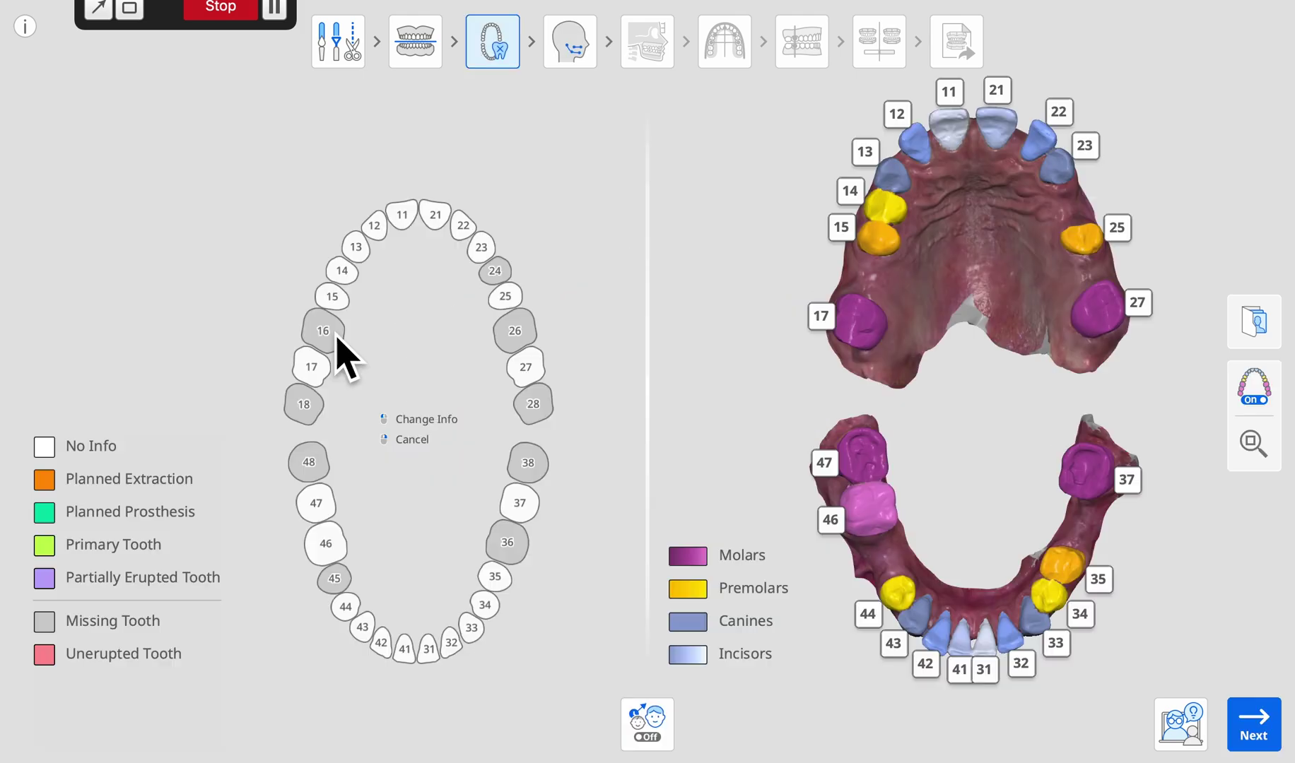
- Mark upper teeth 16, 24 and 26 as Planned Prosthesis
{"action": "left_click", "coordinate": [332, 339]}
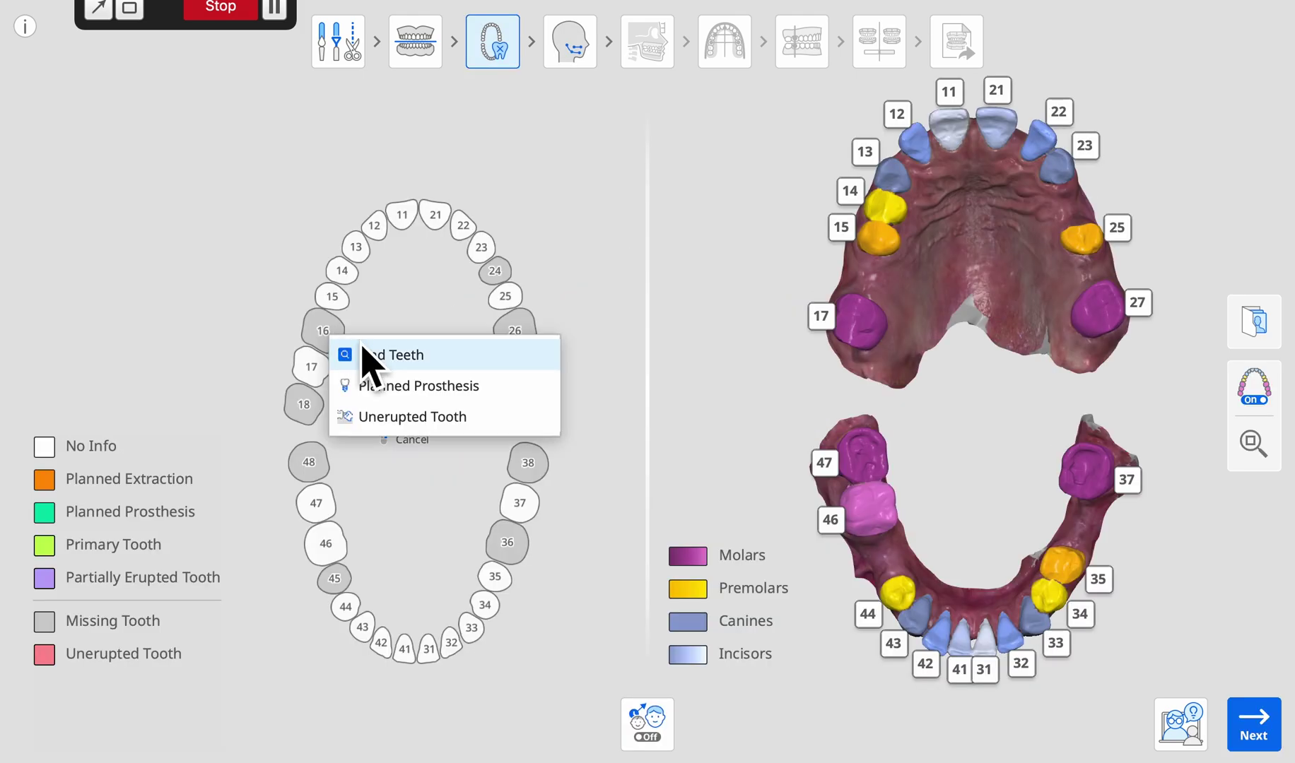
{"action": "left_click", "coordinate": [374, 386]}
{"action": "left_click", "coordinate": [490, 273]}
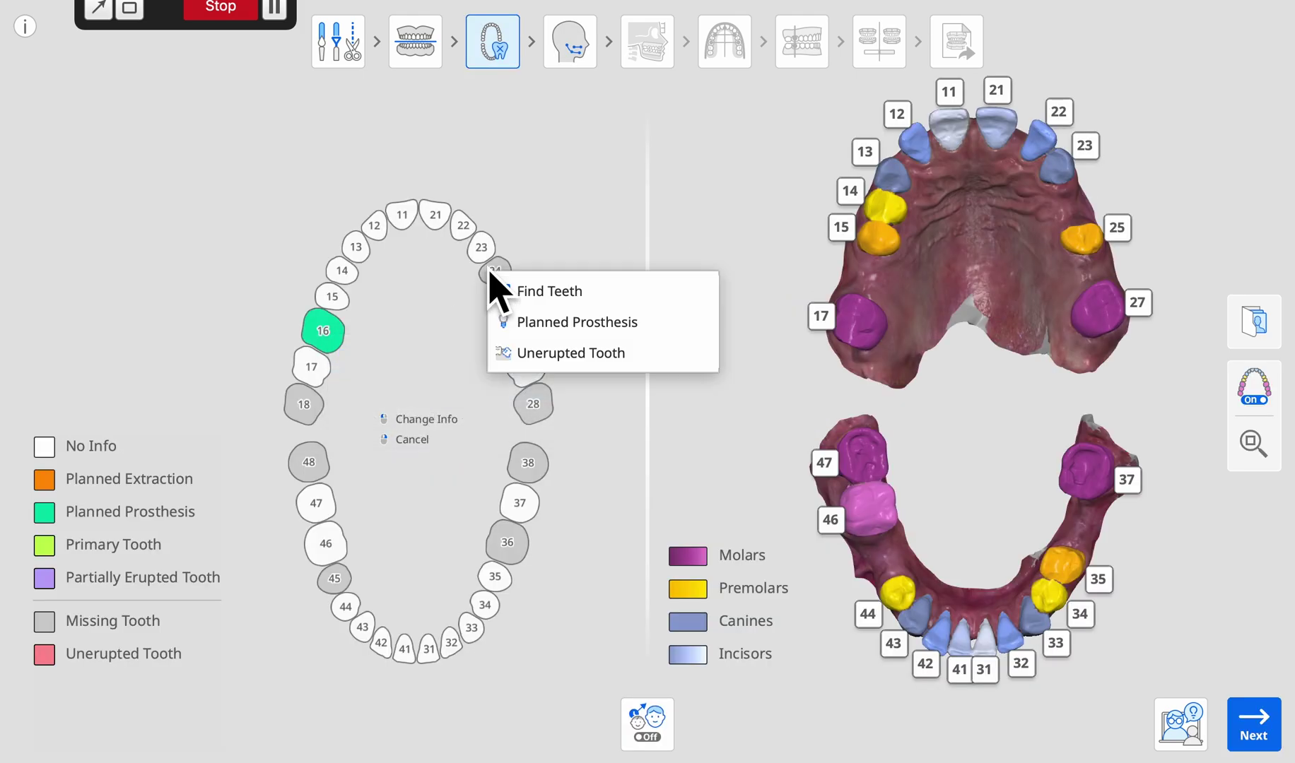
{"action": "left_click", "coordinate": [531, 323]}
{"action": "left_click", "coordinate": [513, 335]}
{"action": "left_click", "coordinate": [560, 386]}
- Mark lower teeth 36, 45, 47, 37, 46 and 35 as Planned Prosthesis
{"action": "left_click", "coordinate": [513, 546]}
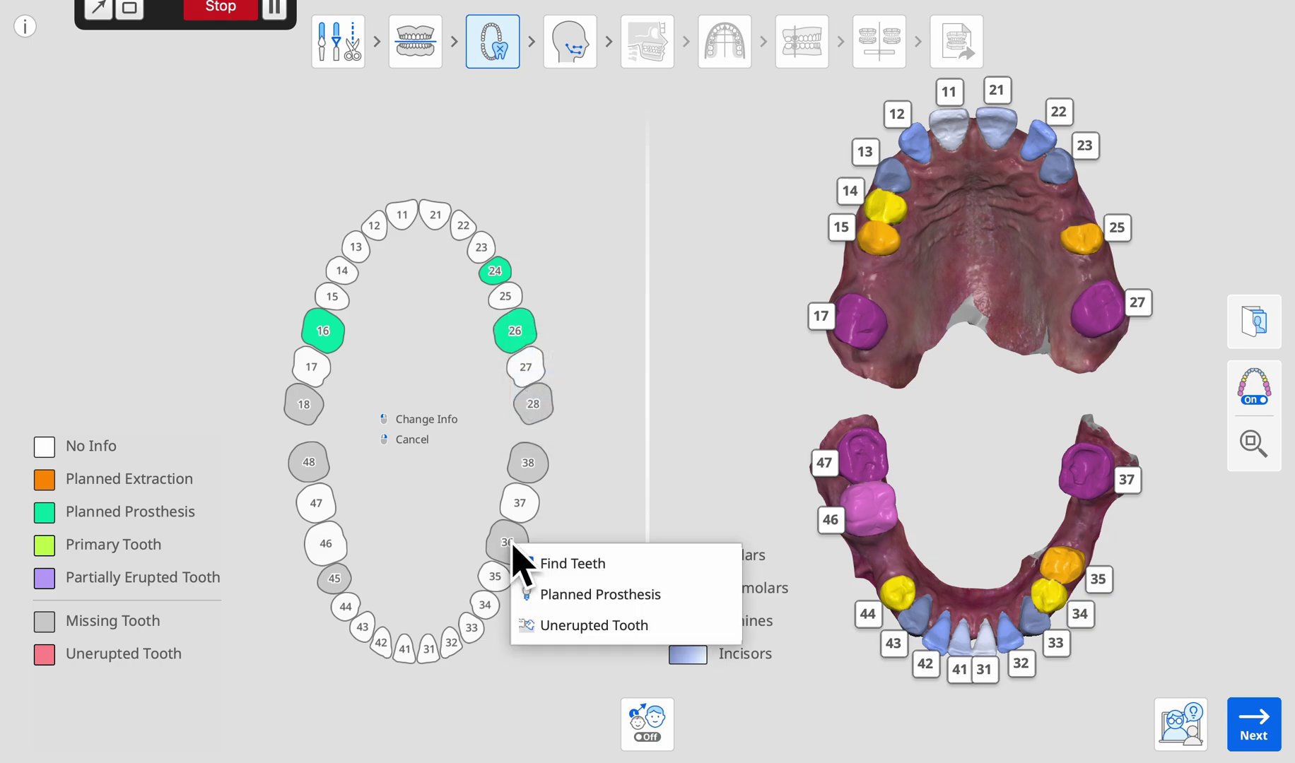
{"action": "left_click", "coordinate": [561, 607]}
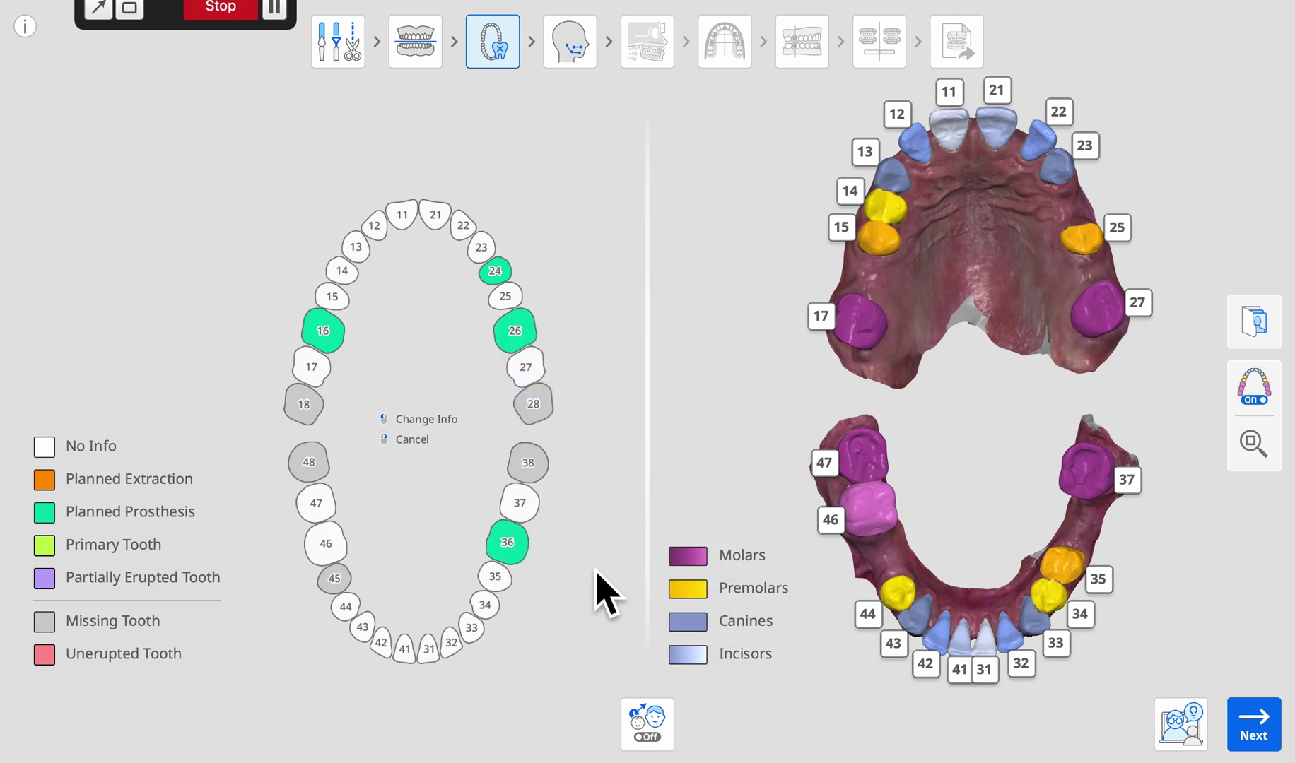
{"action": "left_click", "coordinate": [336, 586]}
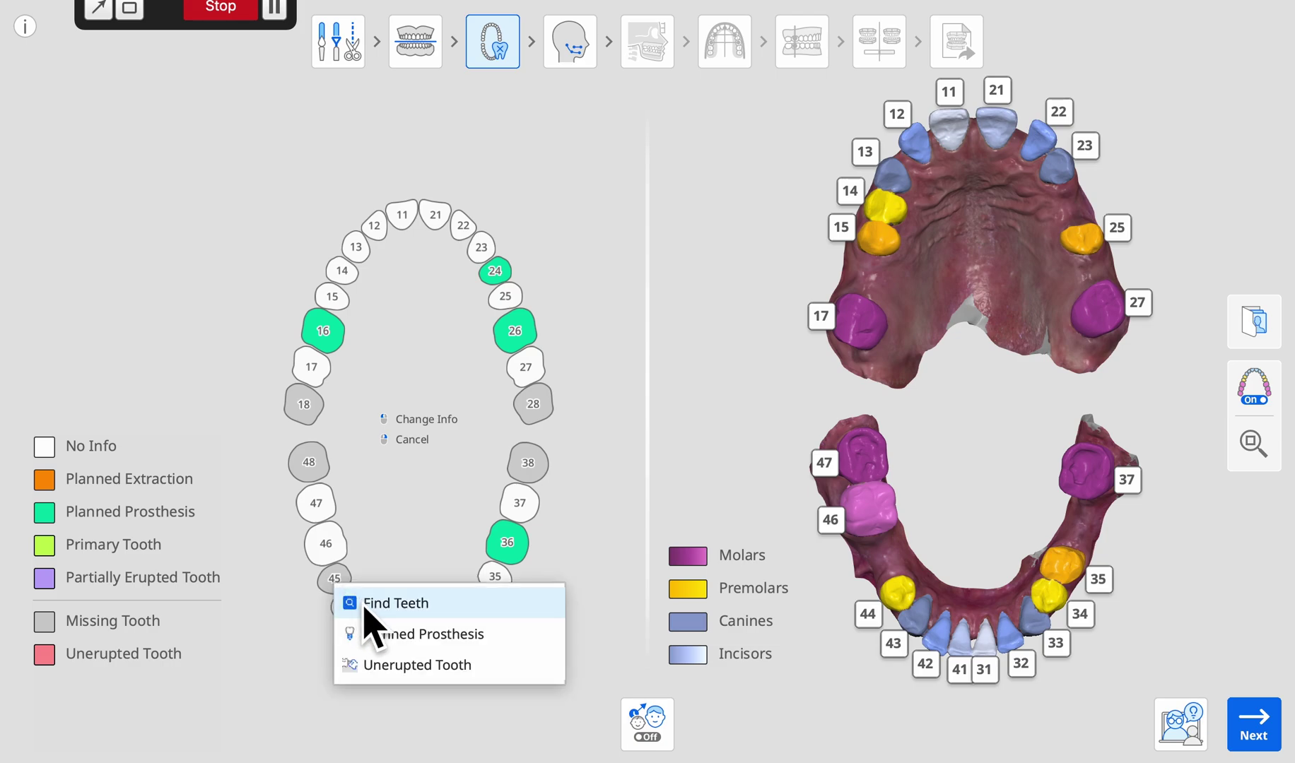
{"action": "left_click", "coordinate": [380, 645]}
{"action": "left_click", "coordinate": [320, 517]}
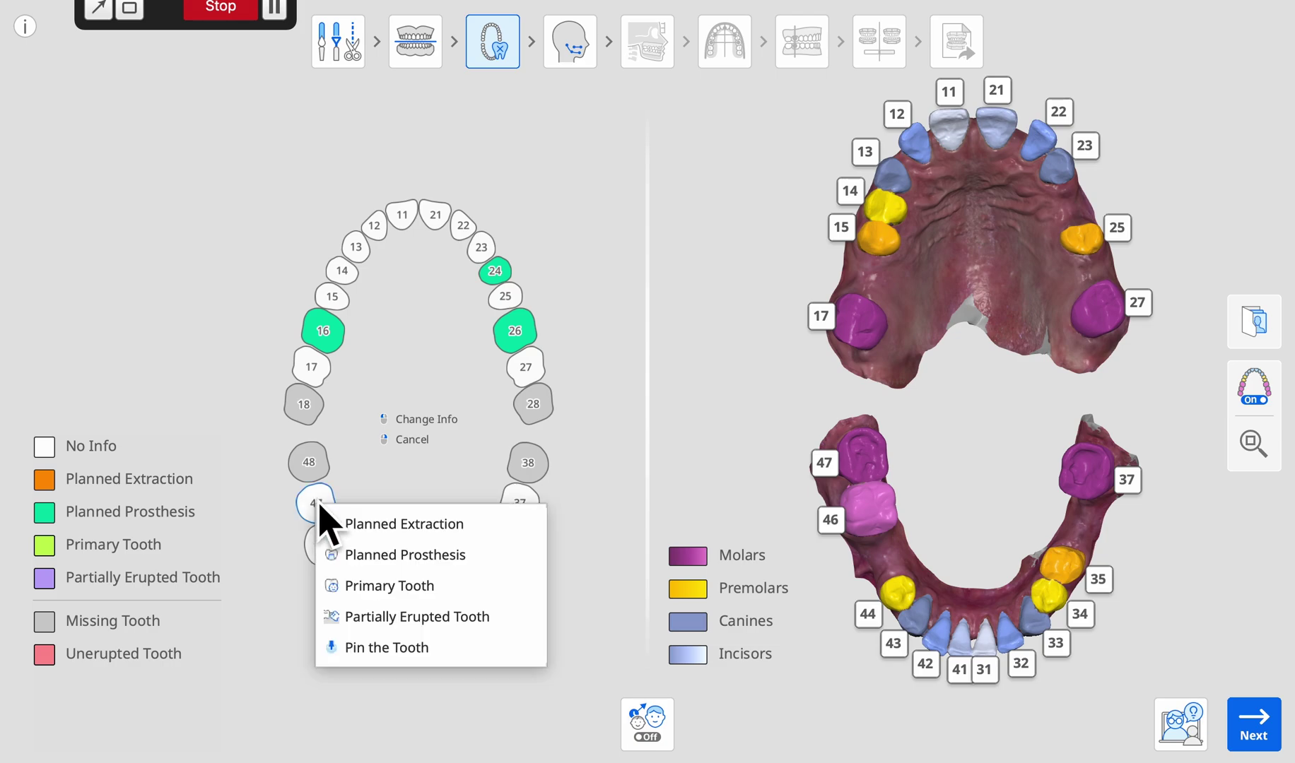
{"action": "left_click", "coordinate": [356, 556]}
{"action": "left_click", "coordinate": [510, 519]}
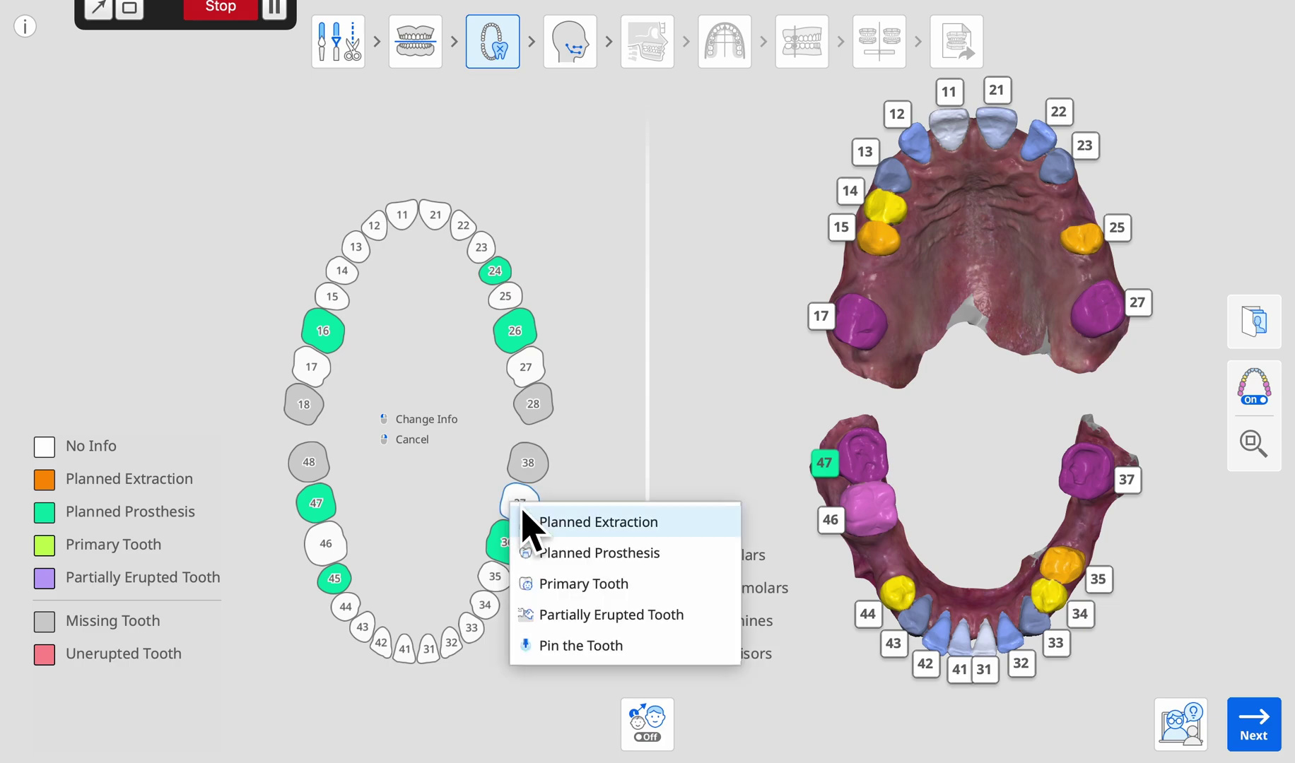
{"action": "left_click", "coordinate": [549, 560]}
{"action": "left_click", "coordinate": [344, 558]}
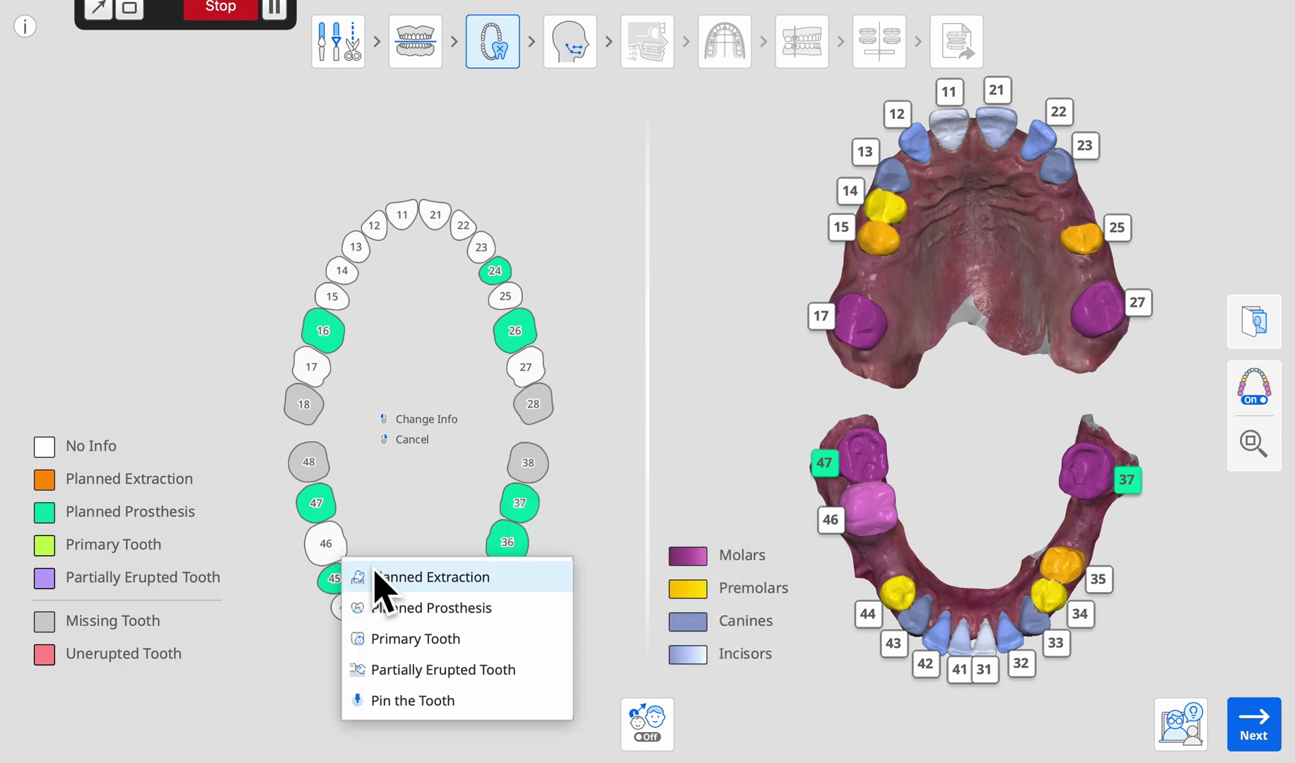
{"action": "left_click", "coordinate": [391, 602]}
{"action": "left_click", "coordinate": [497, 586]}
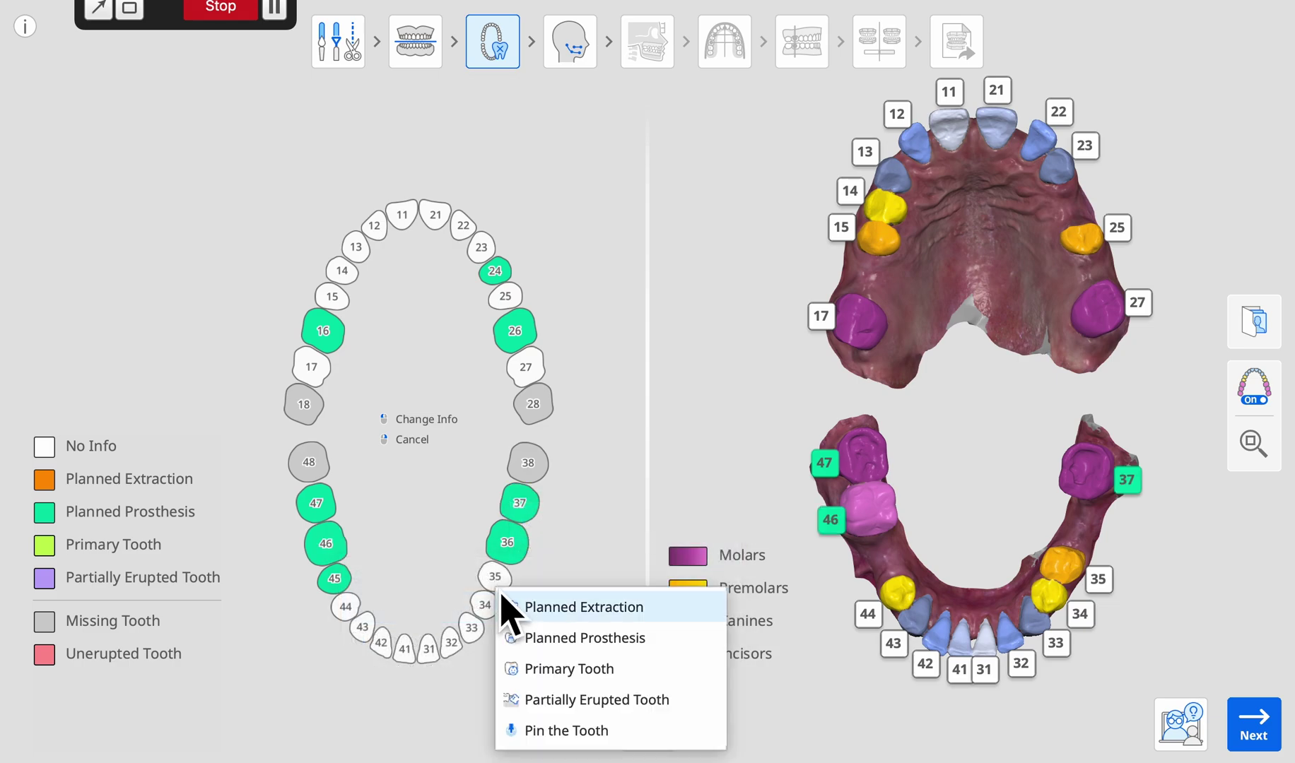
{"action": "left_click", "coordinate": [540, 629]}
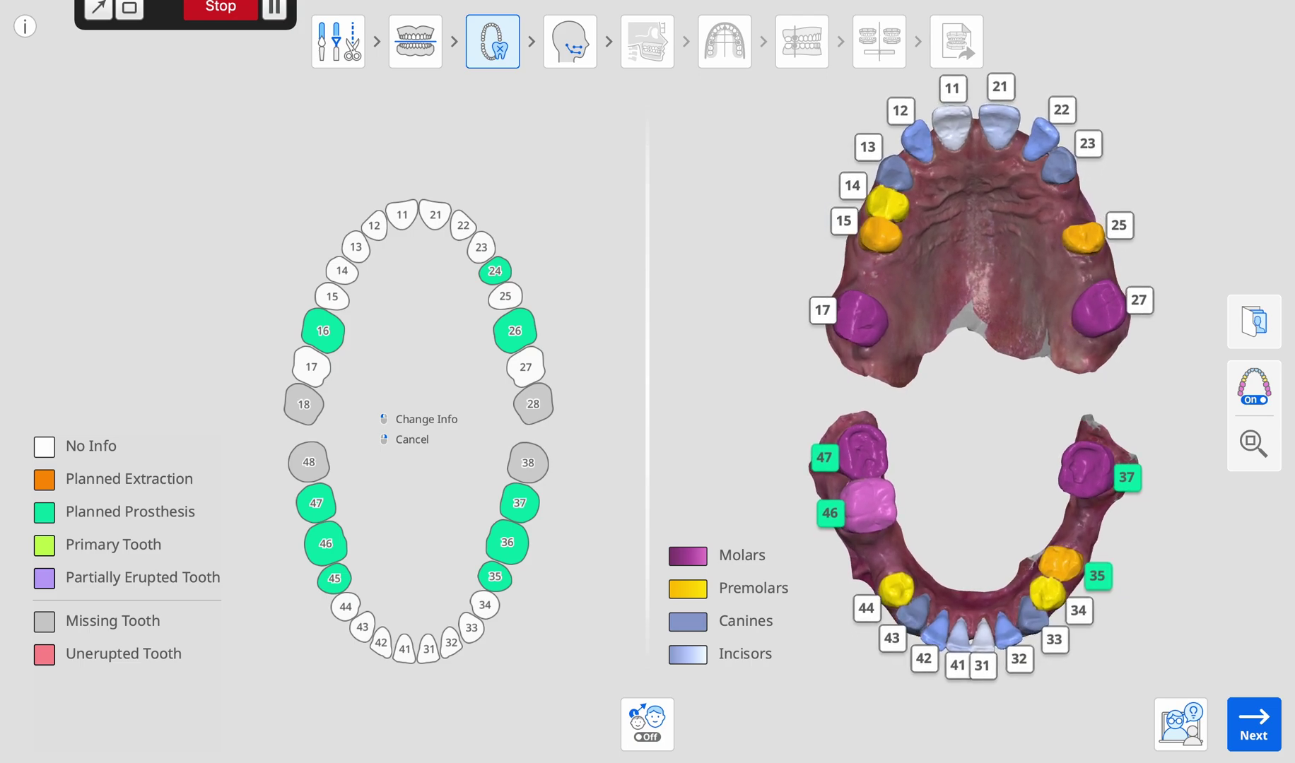
- Right-click teeth 12, 11, 21, 22, 25 and 15 and set each to Planned Prosthesis
{"action": "right_click", "coordinate": [383, 233]}
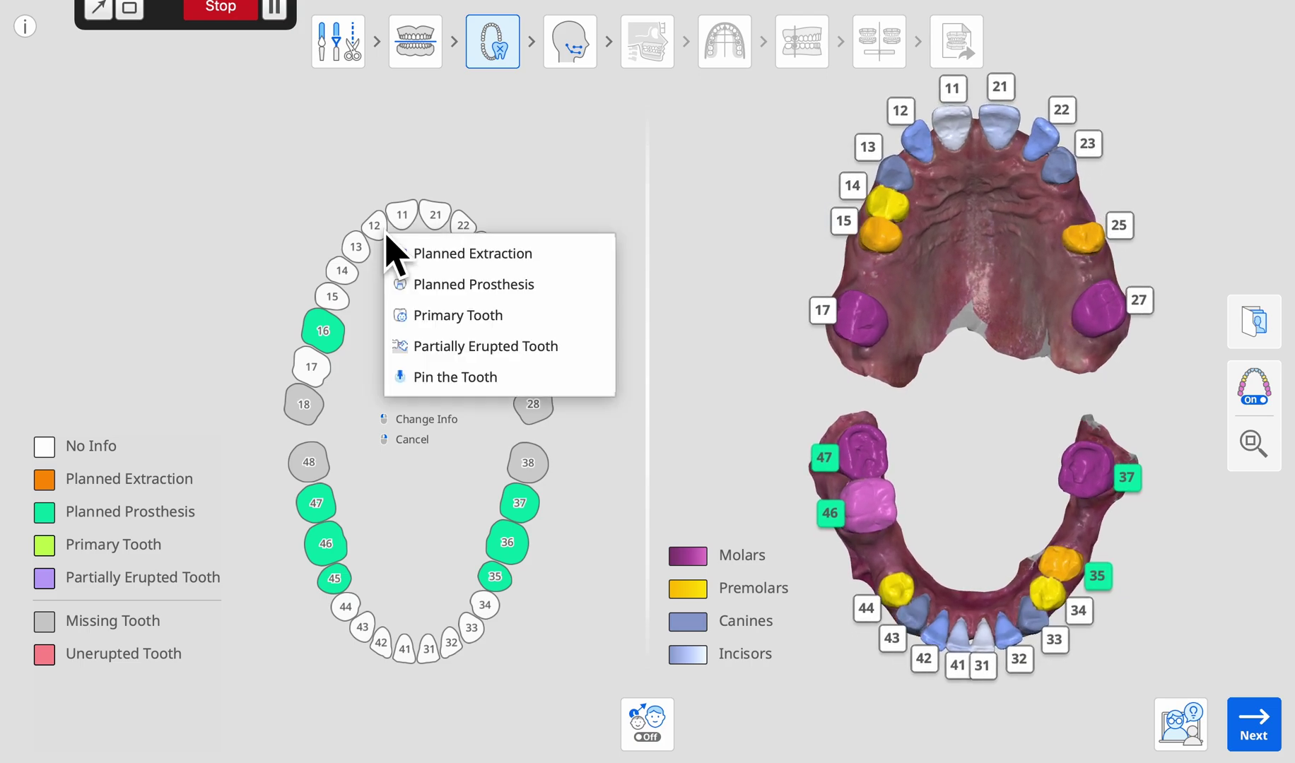
{"action": "left_click", "coordinate": [433, 286]}
{"action": "right_click", "coordinate": [409, 221]}
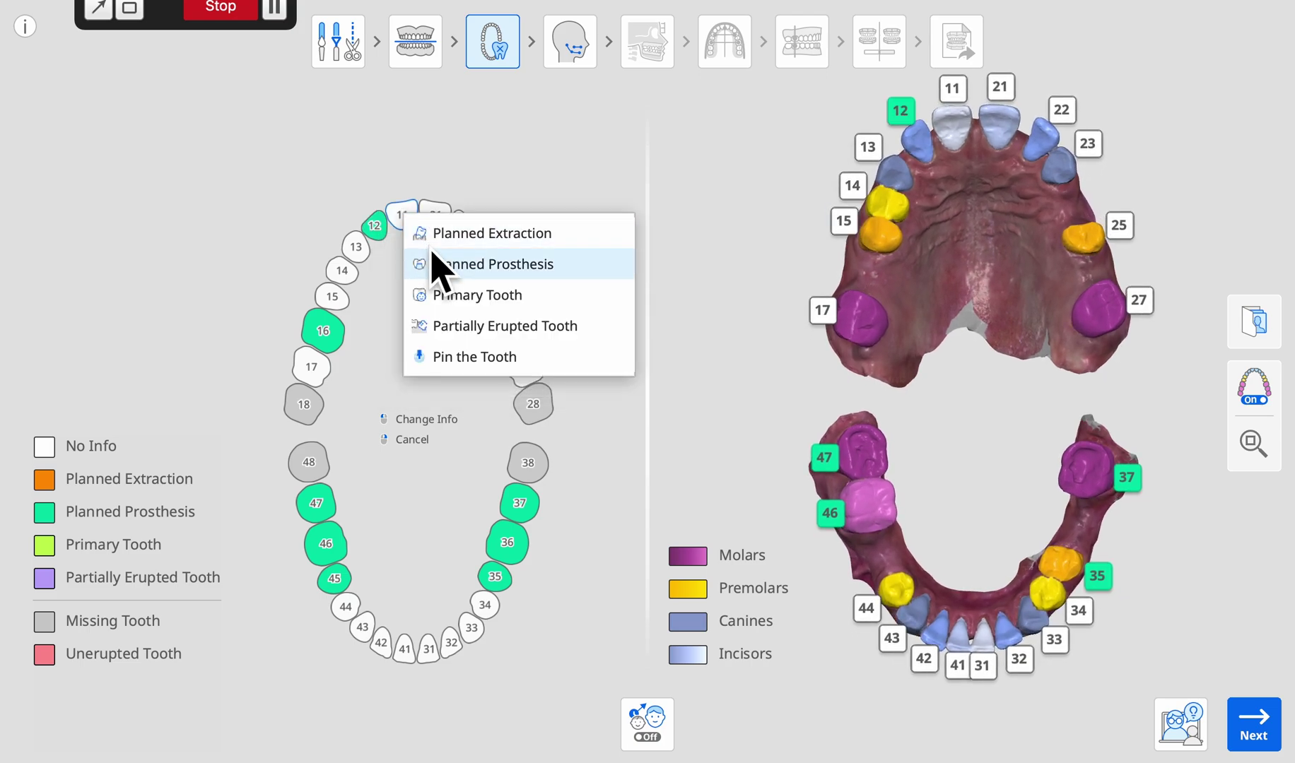
{"action": "left_click", "coordinate": [433, 264]}
{"action": "right_click", "coordinate": [435, 217]}
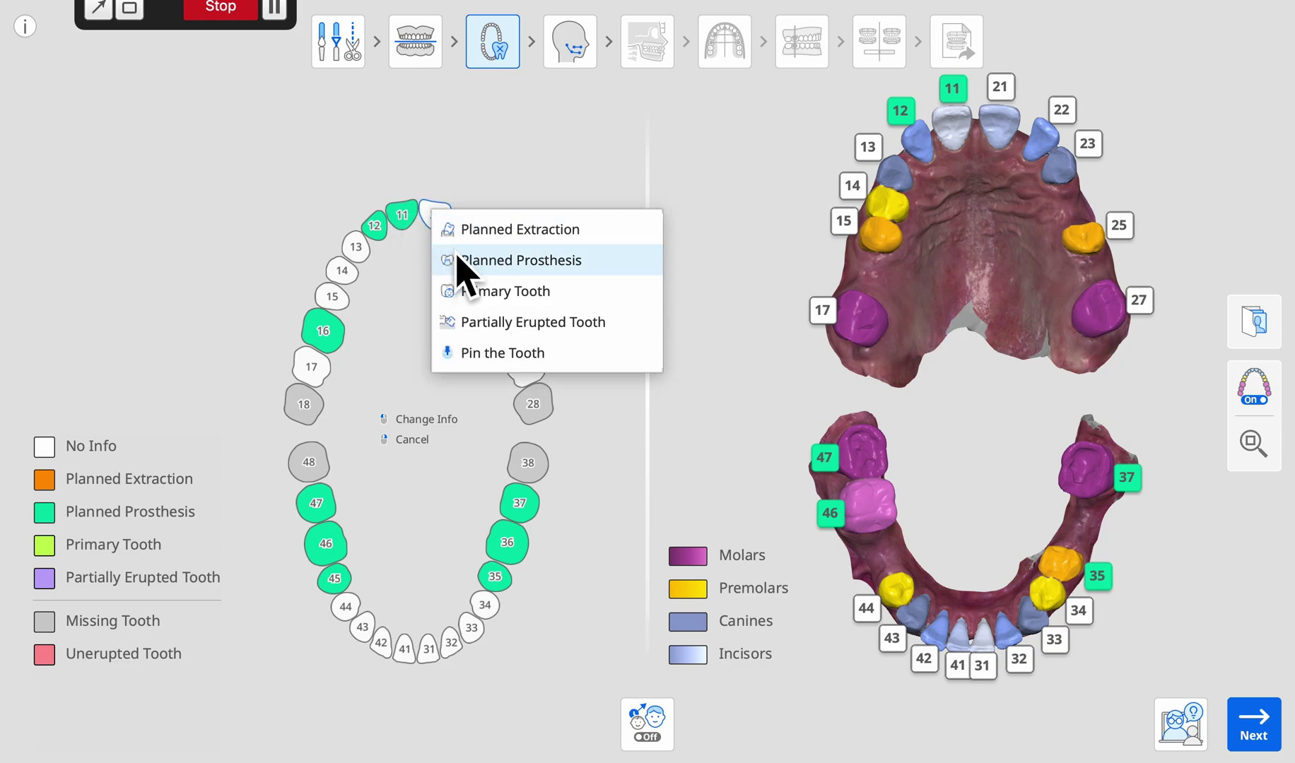
{"action": "left_click", "coordinate": [458, 260]}
{"action": "right_click", "coordinate": [460, 225]}
{"action": "left_click", "coordinate": [506, 275]}
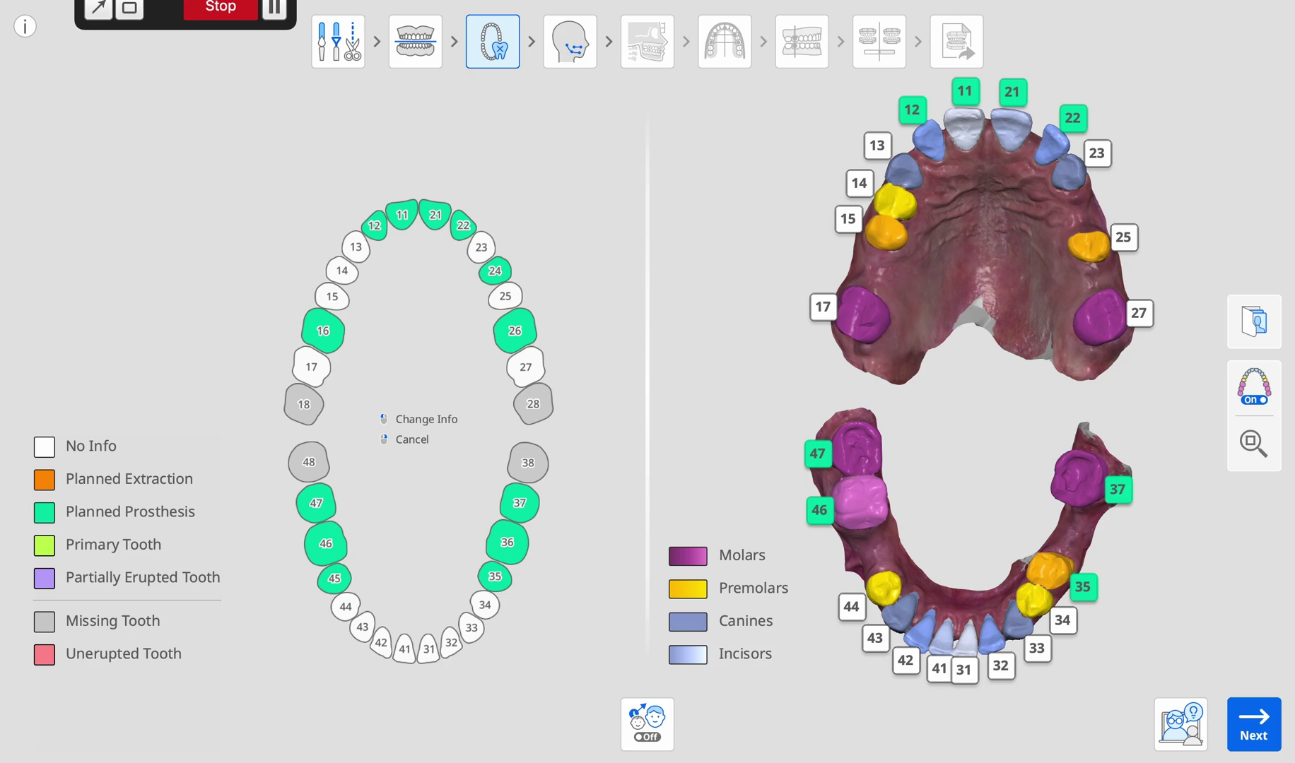
{"action": "right_click", "coordinate": [505, 297]}
{"action": "left_click", "coordinate": [567, 351]}
{"action": "right_click", "coordinate": [332, 298]}
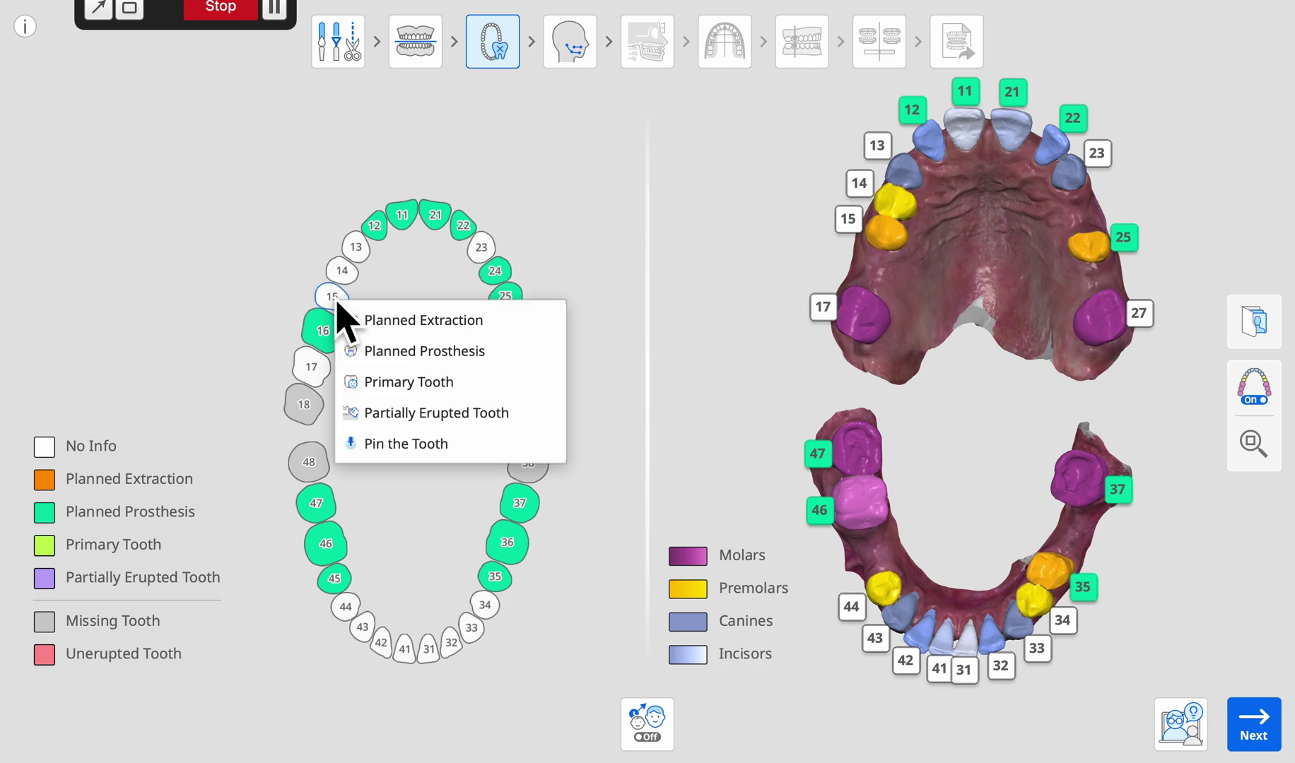
{"action": "left_click", "coordinate": [382, 352]}
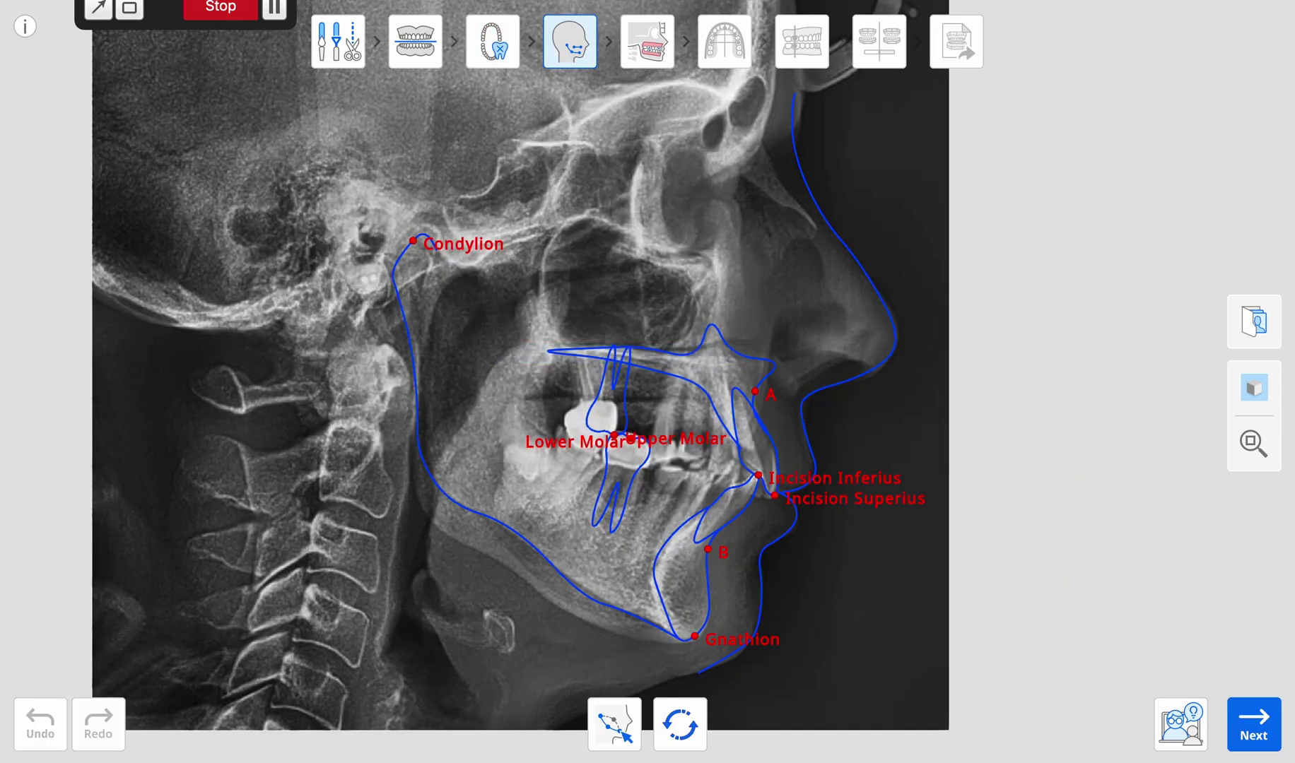
- Superimpose the scan on the ceph X-ray by matching incisor-tip and molar points on both
{"action": "left_click", "coordinate": [1255, 725]}
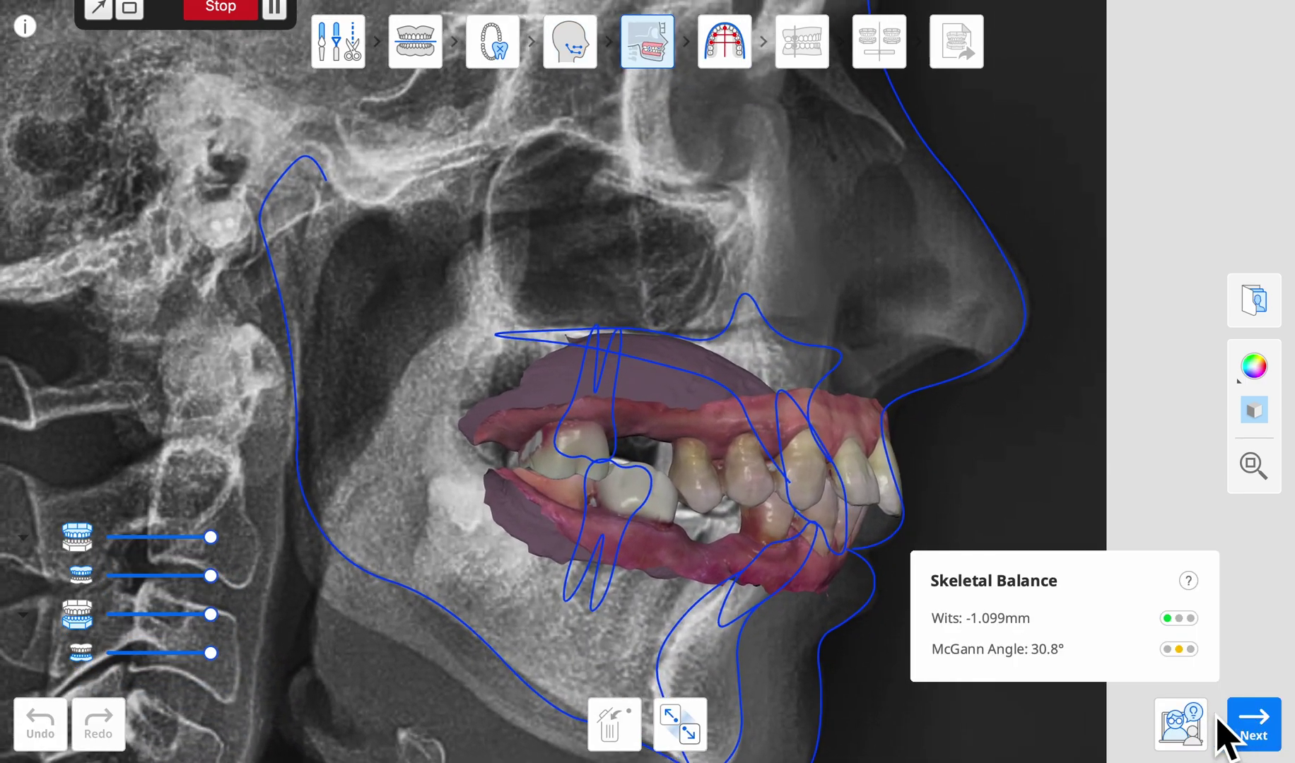
{"action": "left_click", "coordinate": [675, 730]}
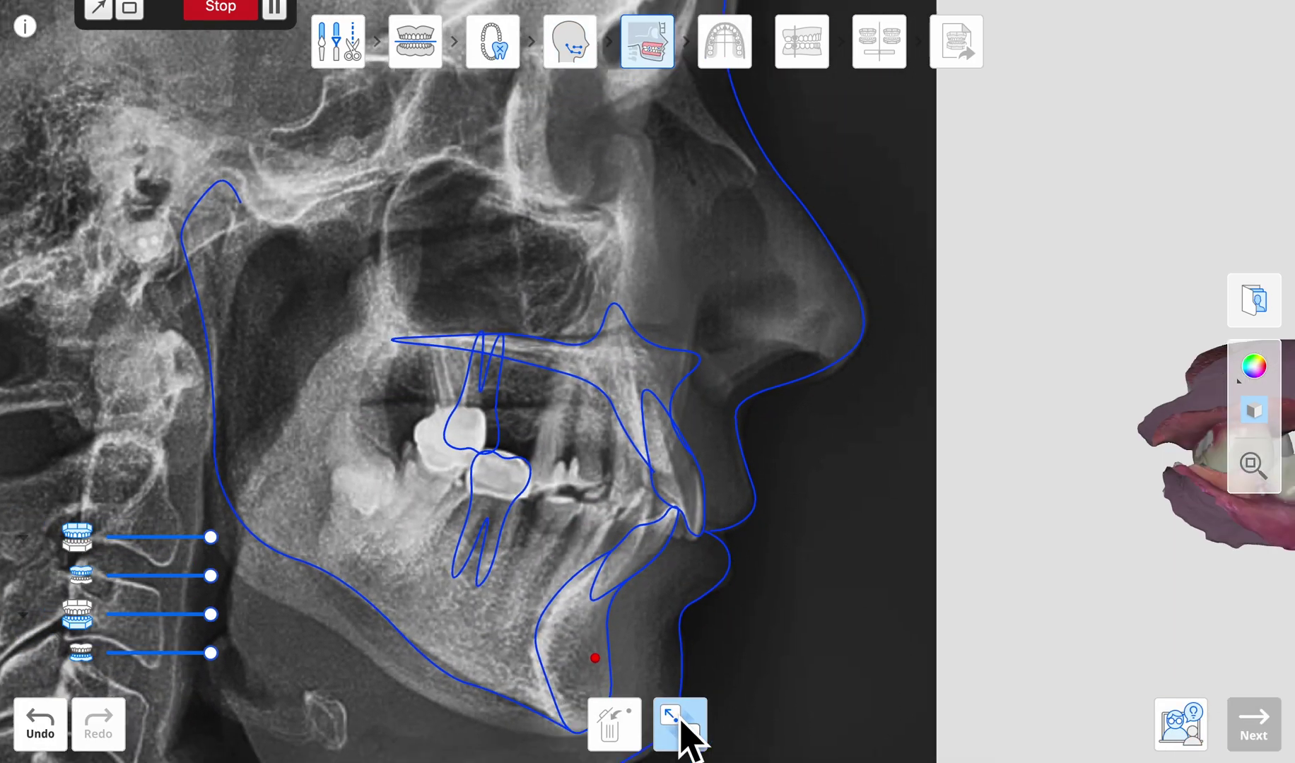
{"action": "left_click", "coordinate": [1175, 468]}
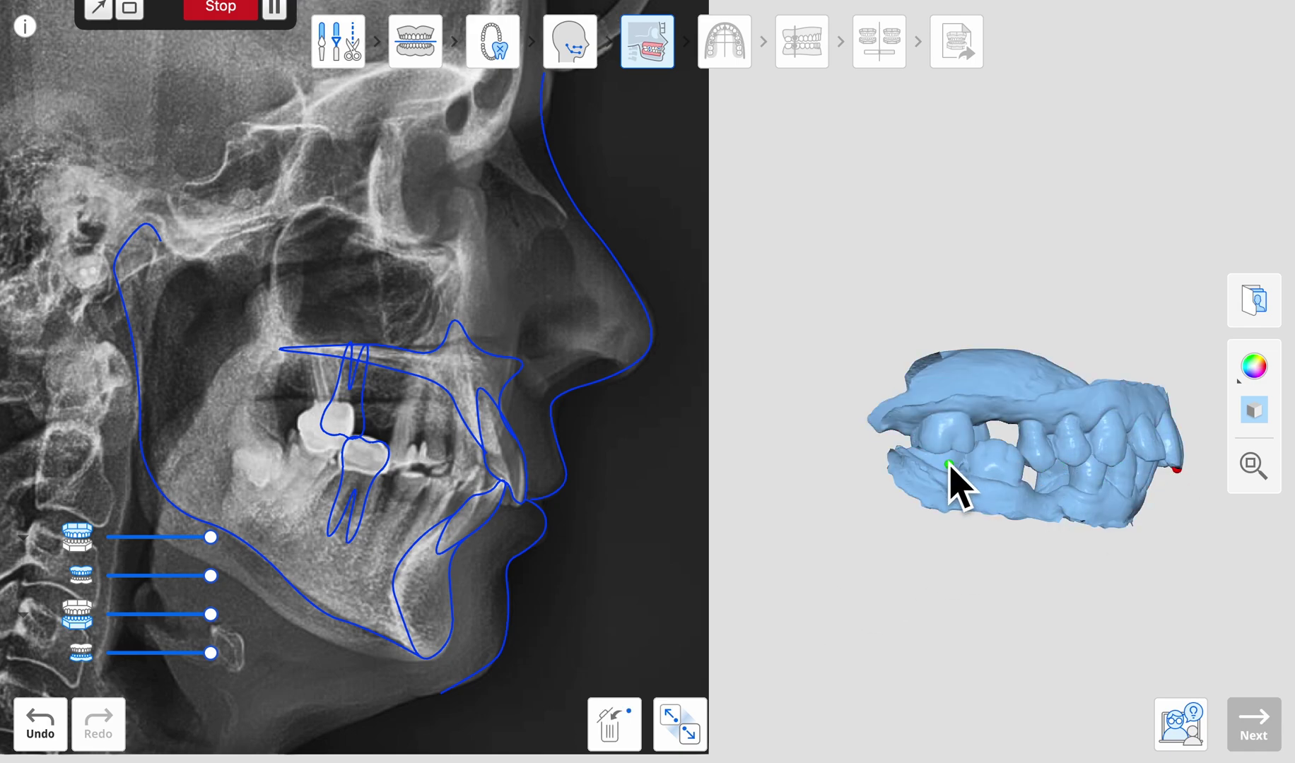
{"action": "left_click", "coordinate": [921, 449]}
{"action": "left_click", "coordinate": [518, 505]}
{"action": "left_click", "coordinate": [298, 435]}
{"action": "left_click", "coordinate": [1256, 714]}
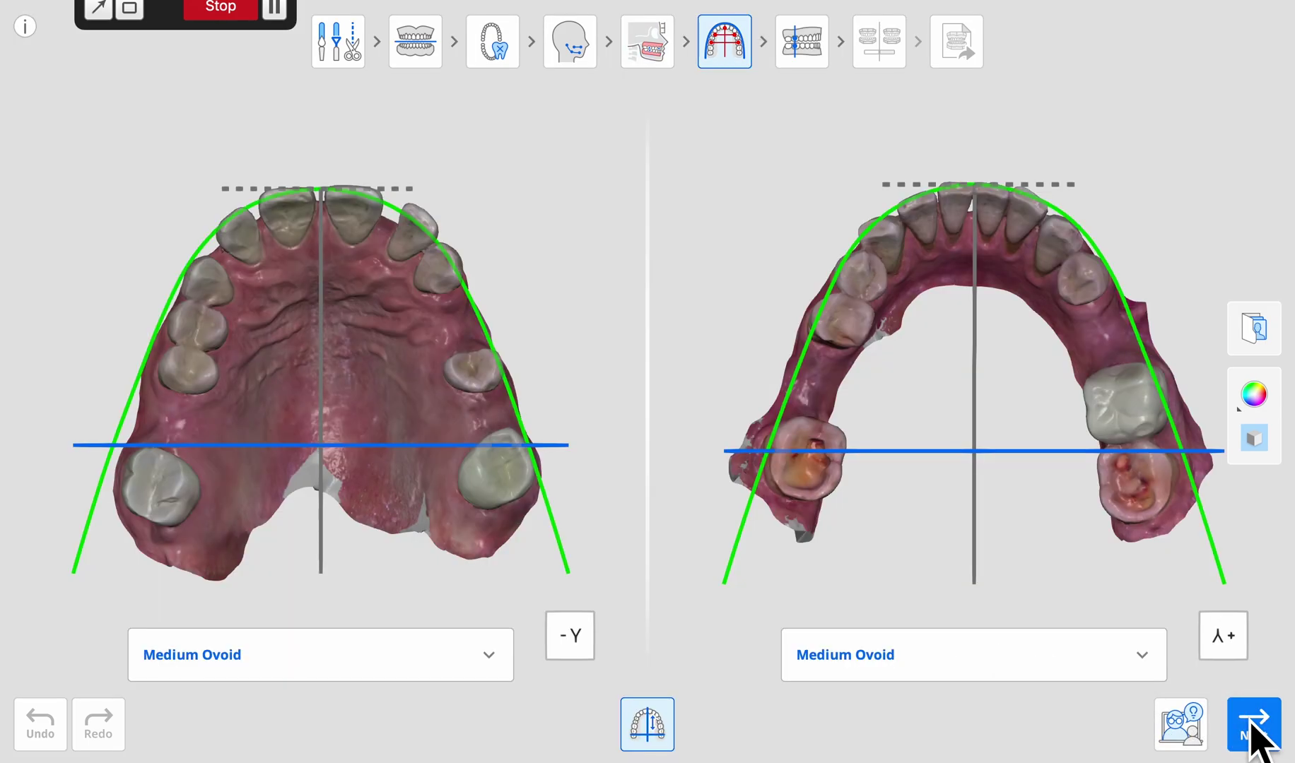
- Rotate the lower and upper Medium Ovoid arch-form curves onto the teeth and continue to bite classification
{"action": "left_click_drag", "start_coordinate": [1202, 555], "coordinate": [1200, 543]}
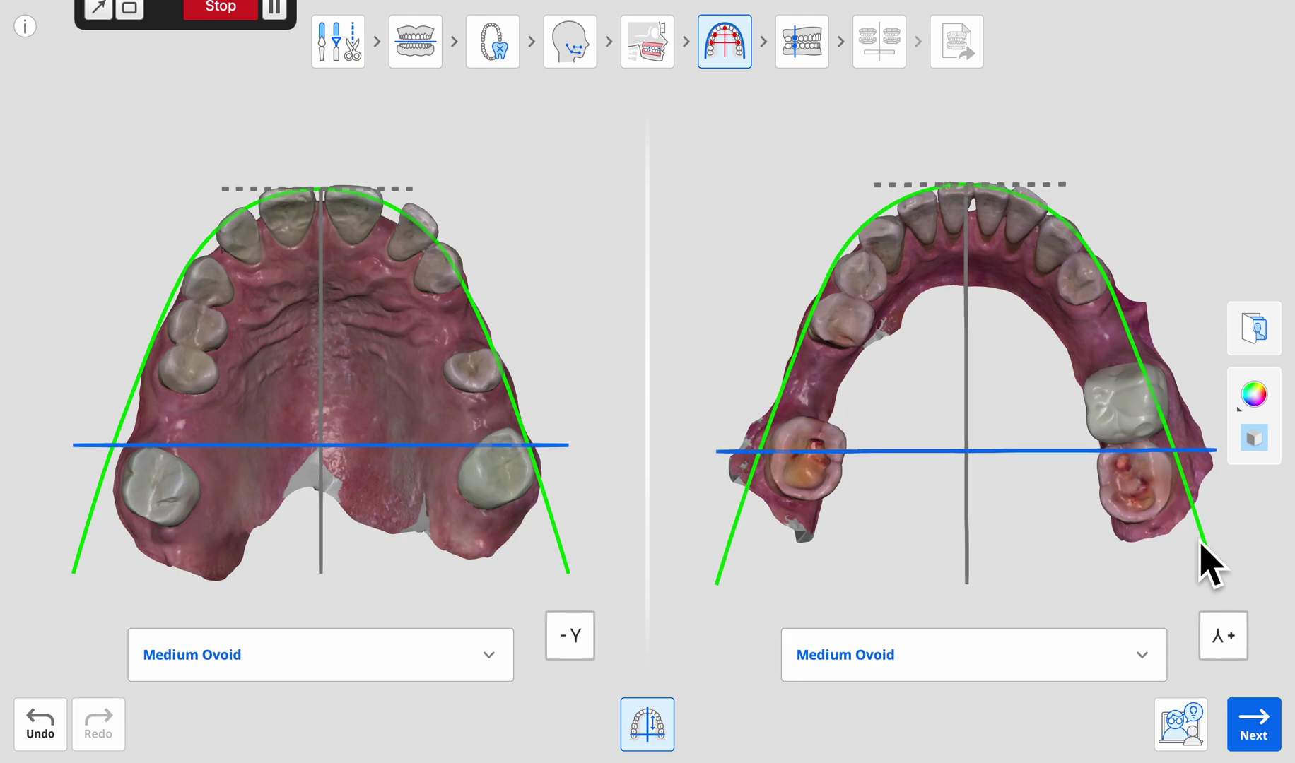
{"action": "left_click_drag", "start_coordinate": [557, 532], "coordinate": [560, 541]}
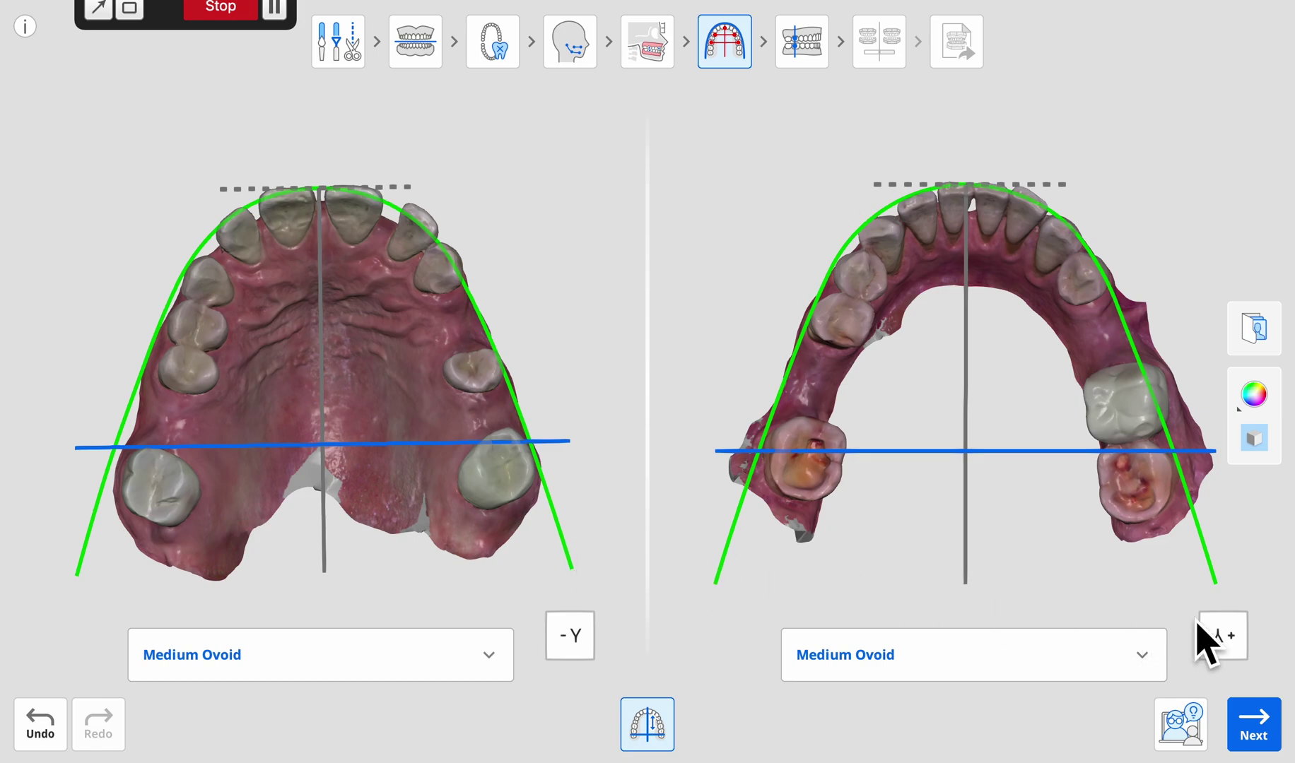
{"action": "left_click", "coordinate": [1253, 722]}
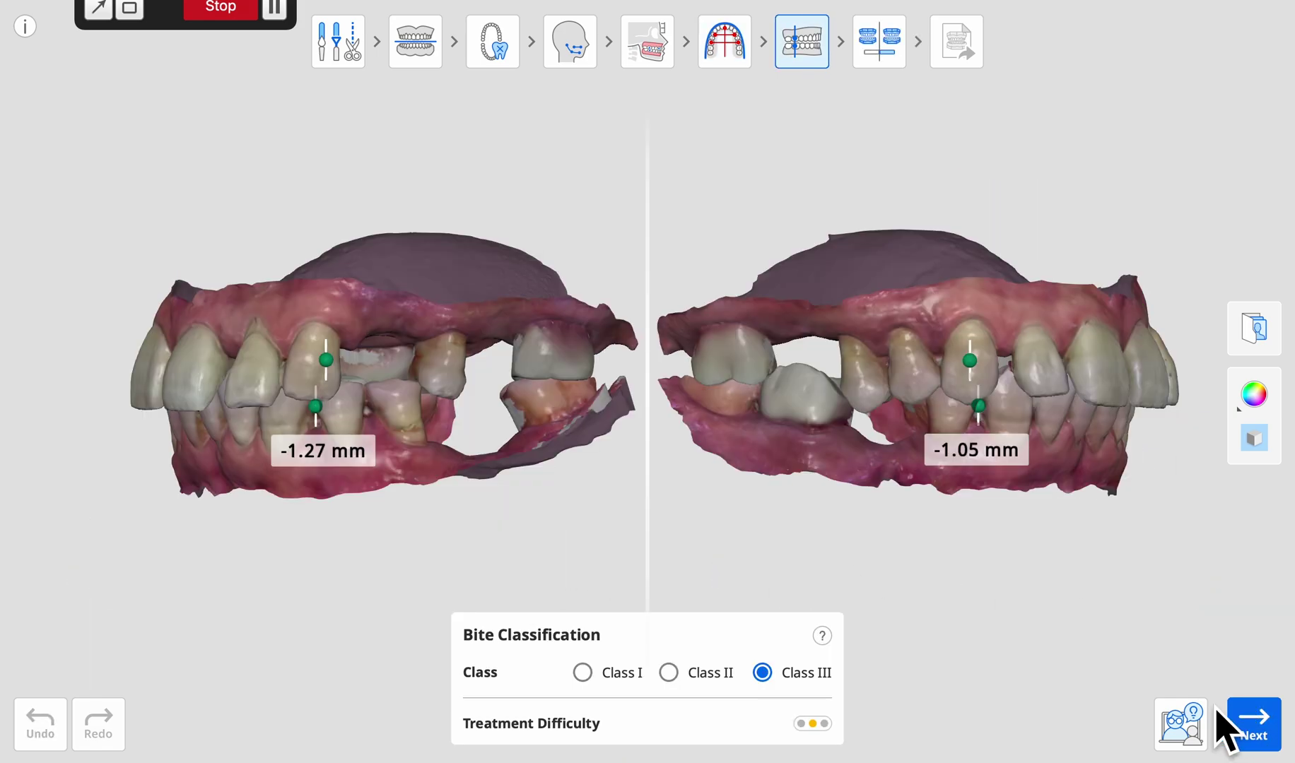
- Reposition the molar measurement points on both bite models to reach Class I, then continue
{"action": "right_click_drag", "start_coordinate": [889, 393], "coordinate": [968, 417]}
{"action": "right_click_drag", "start_coordinate": [752, 541], "coordinate": [971, 456]}
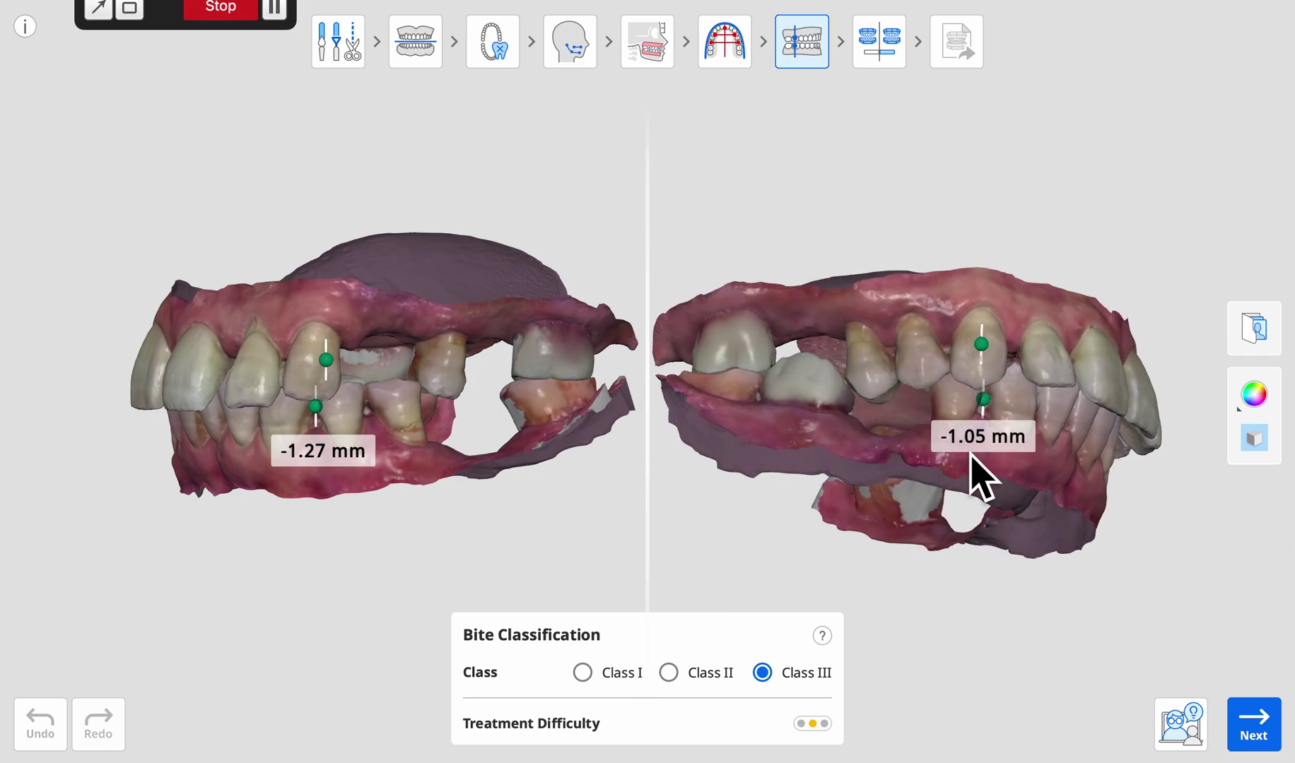
{"action": "left_click_drag", "start_coordinate": [985, 403], "coordinate": [982, 419]}
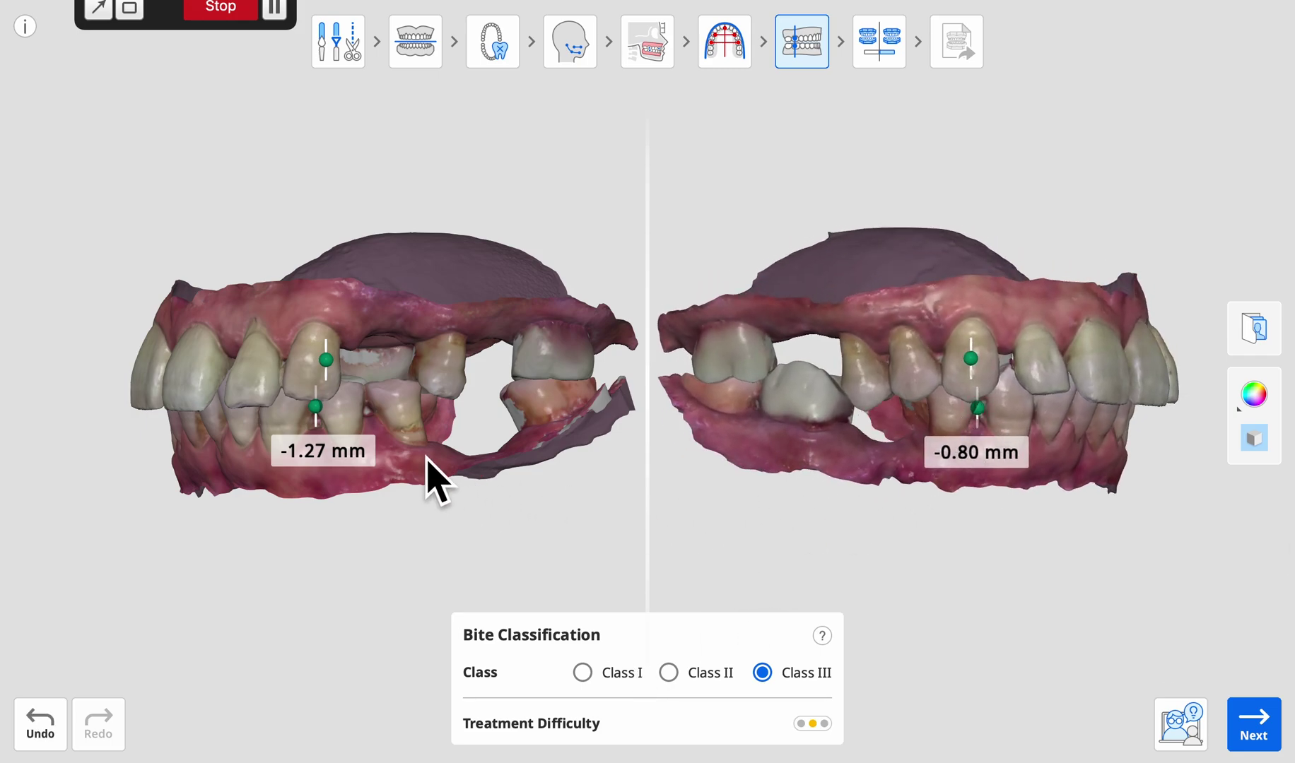
{"action": "left_click_drag", "start_coordinate": [324, 375], "coordinate": [330, 376]}
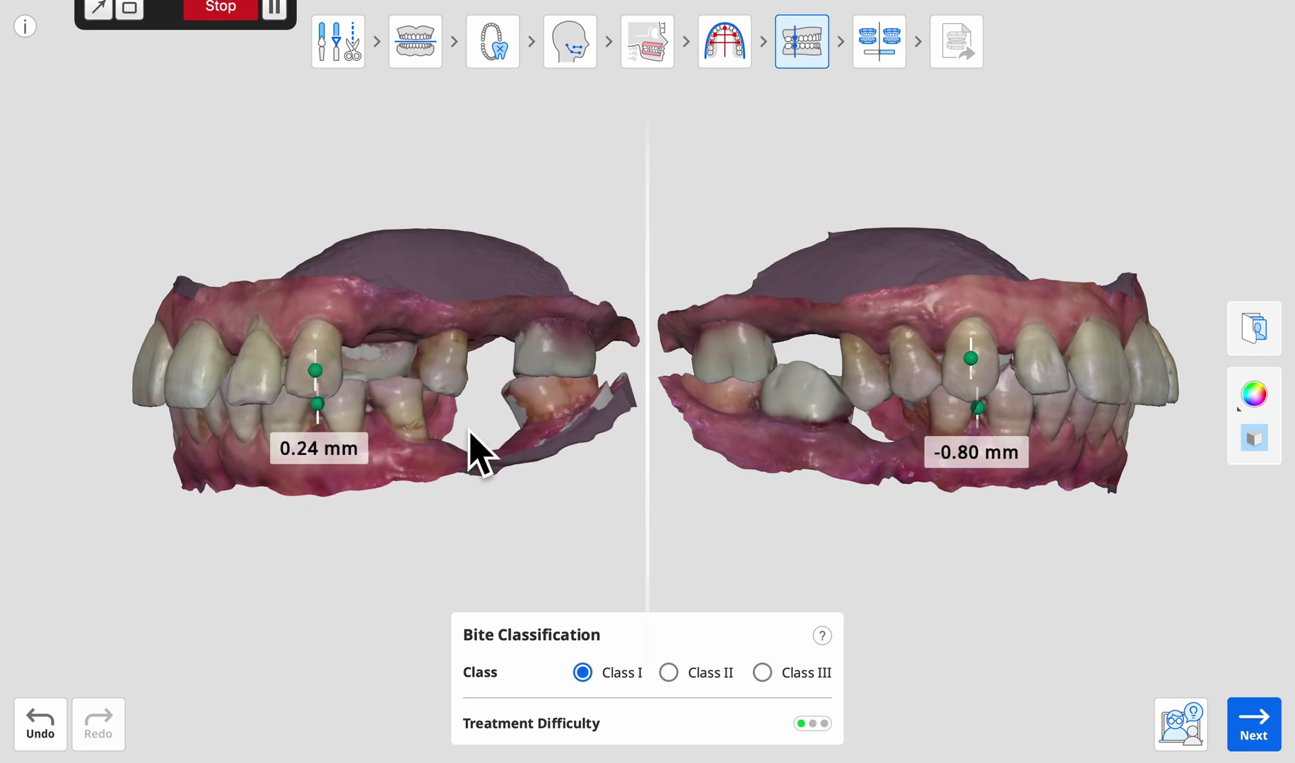
{"action": "left_click", "coordinate": [1252, 724]}
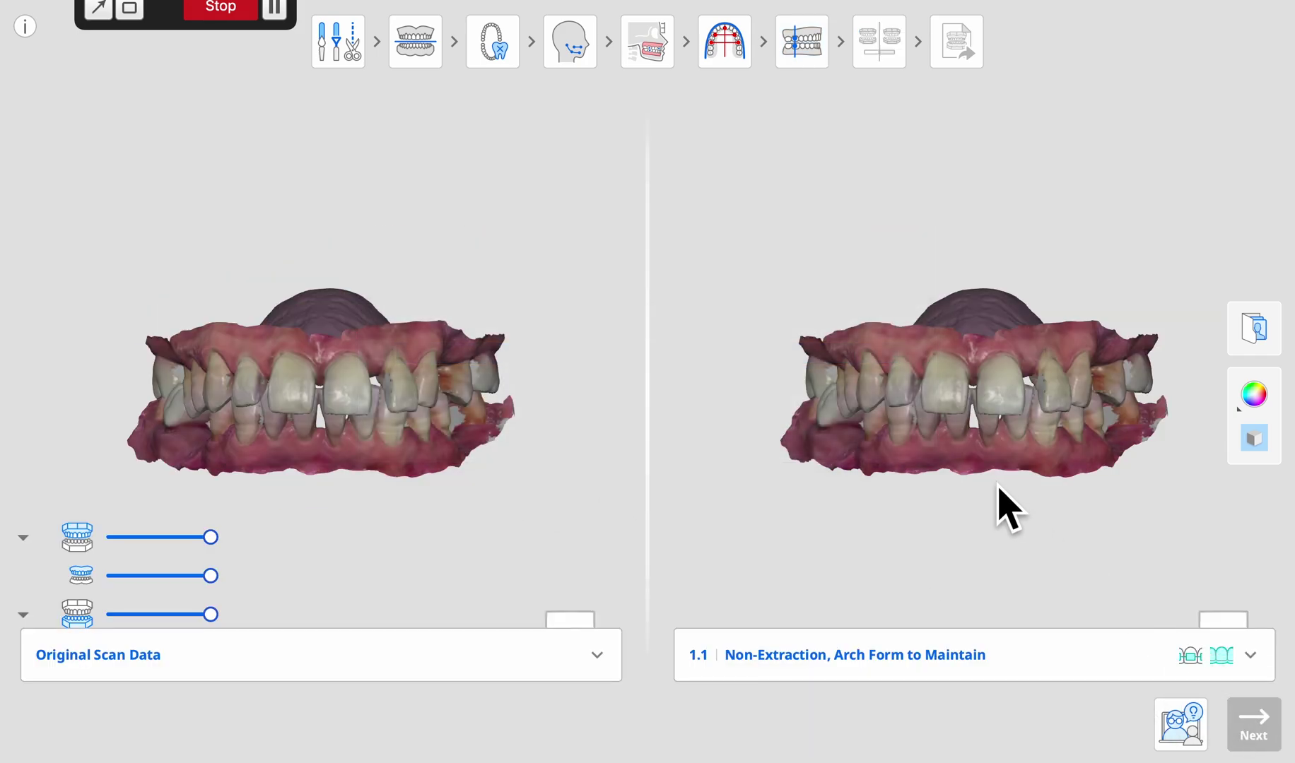
- In the tooth-axis editor, drag the incisor axis's top and root ends until it stands vertical
{"action": "left_click", "coordinate": [647, 735]}
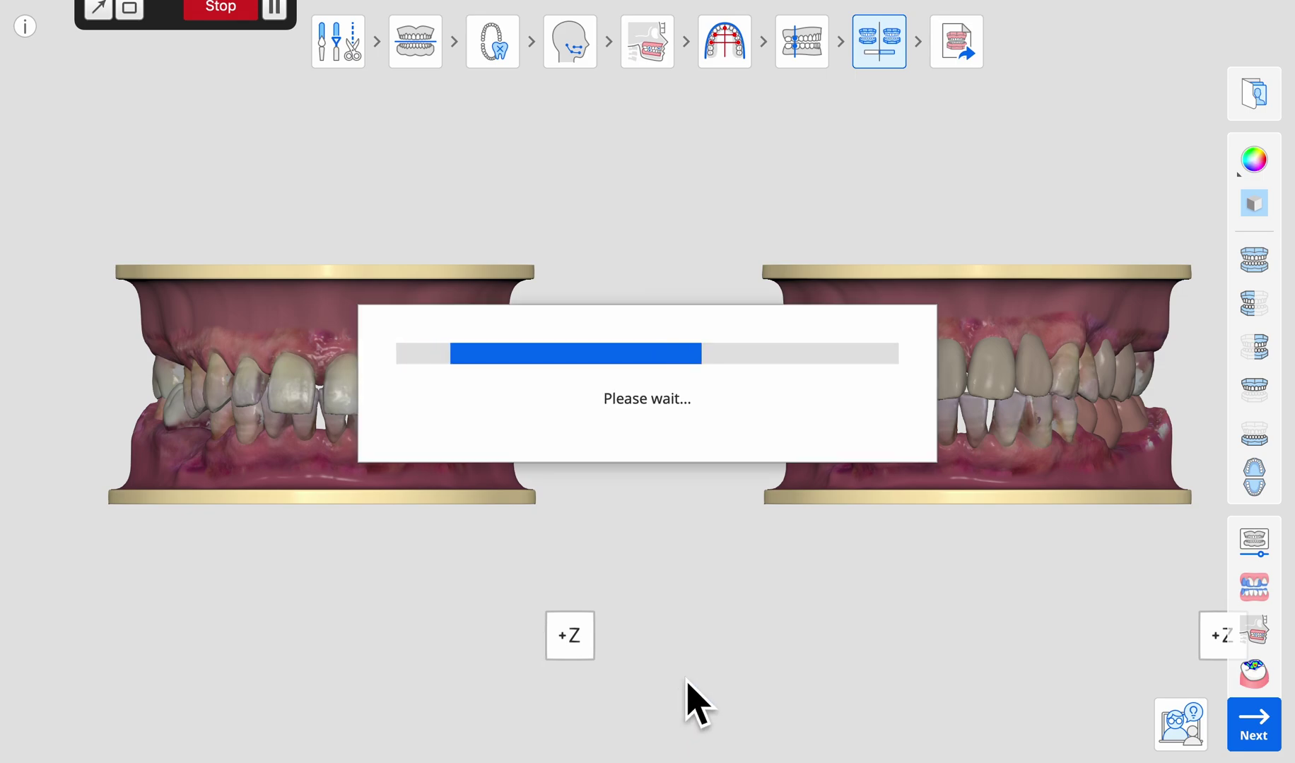
{"action": "right_click_drag", "start_coordinate": [932, 369], "coordinate": [975, 237]}
{"action": "left_click_drag", "start_coordinate": [999, 222], "coordinate": [986, 224]}
{"action": "left_click_drag", "start_coordinate": [979, 517], "coordinate": [993, 499]}
{"action": "right_click_drag", "start_coordinate": [289, 491], "coordinate": [343, 442]}
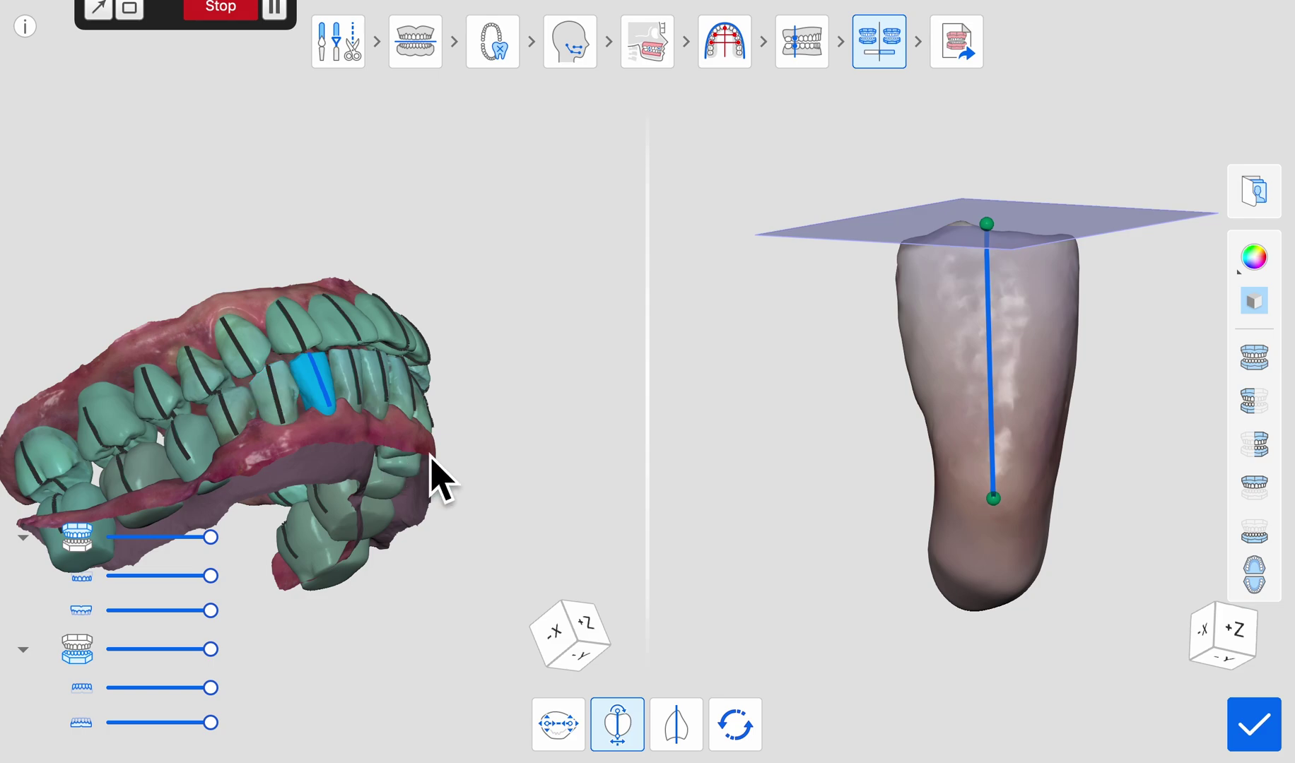
- Confirm the tooth-axis edit and rotate both linked jaws toward a front view
{"action": "left_click", "coordinate": [1253, 715]}
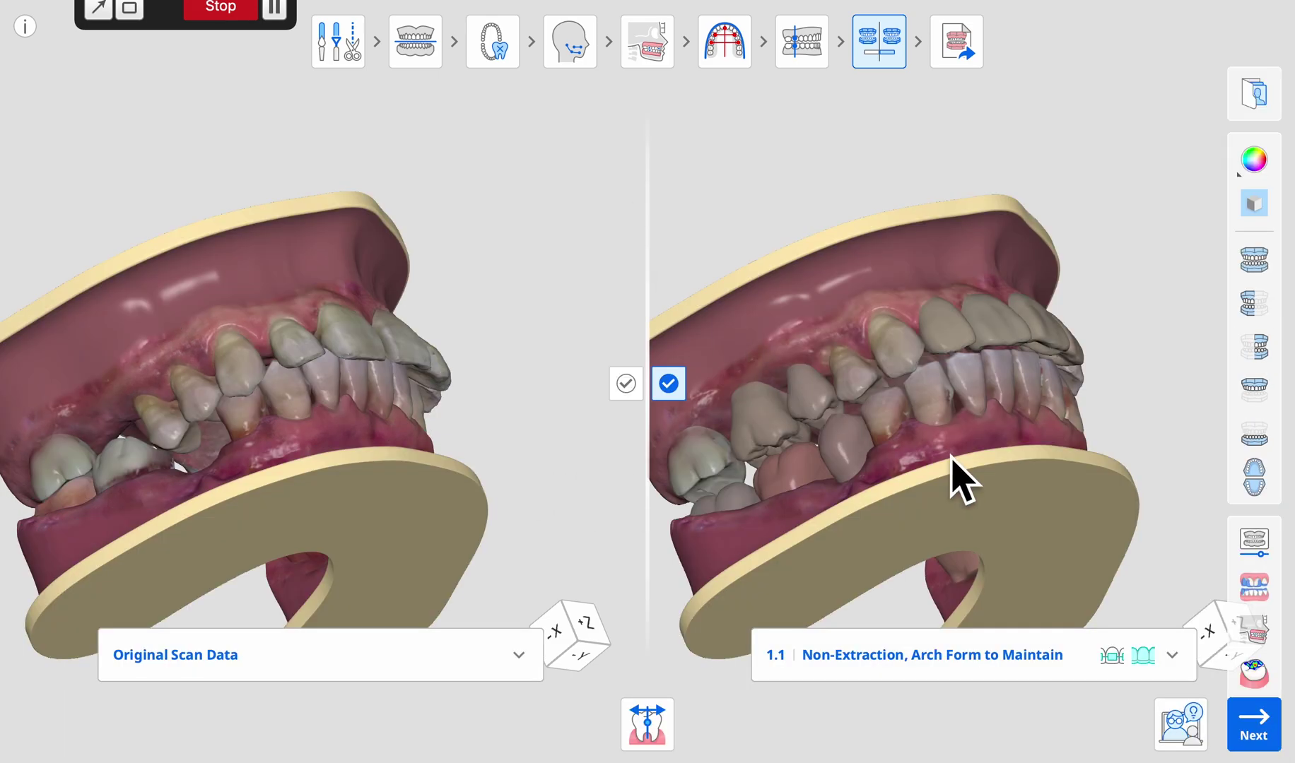
{"action": "right_click_drag", "start_coordinate": [955, 477], "coordinate": [983, 379]}
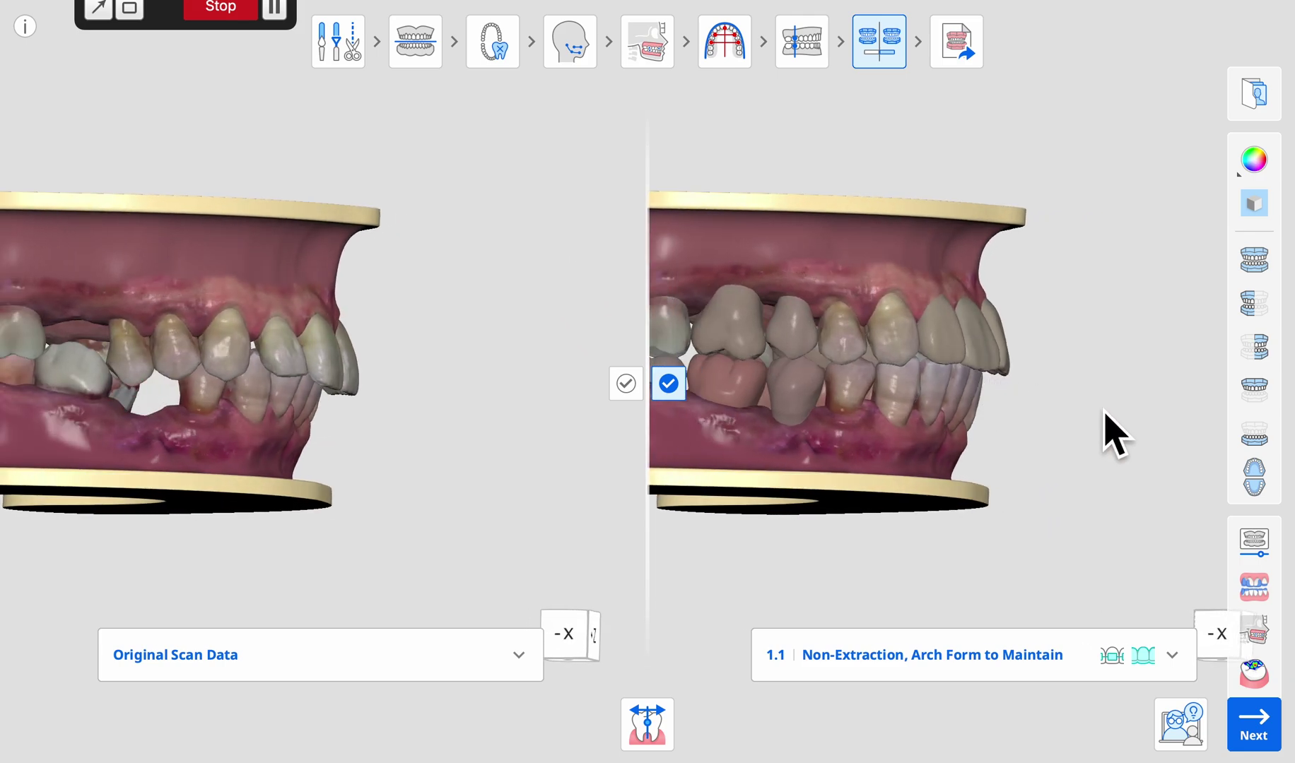
- Show only the upper arch from the occlusal side in both panels and start the simulation
{"action": "left_click", "coordinate": [1254, 478]}
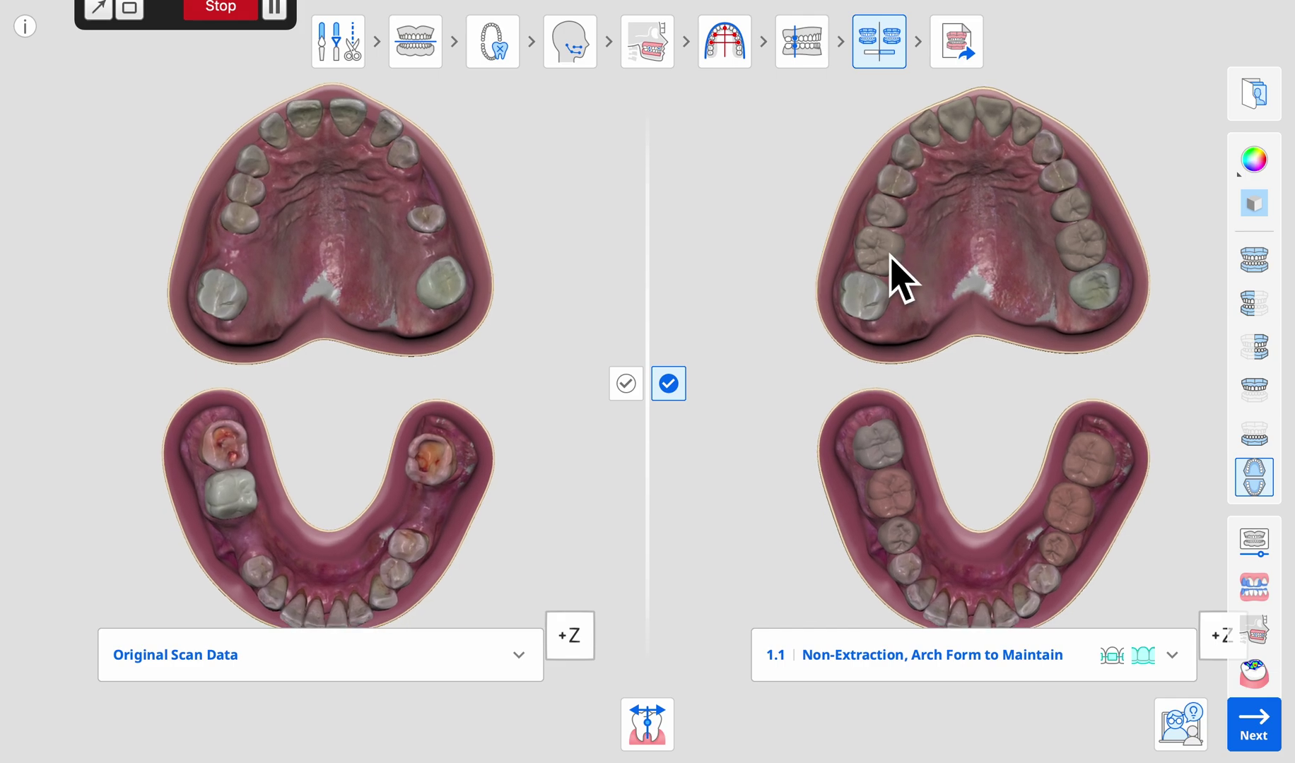
{"action": "left_click", "coordinate": [1254, 389]}
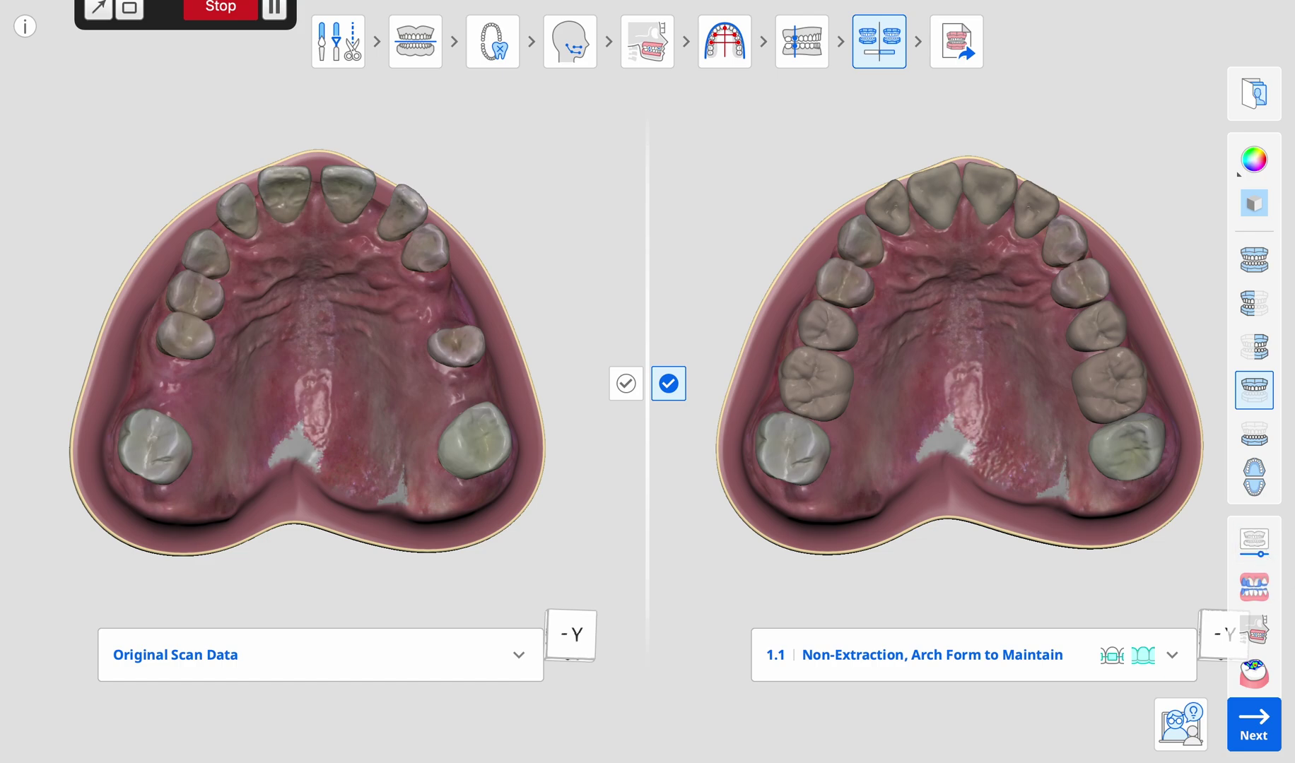
{"action": "left_click", "coordinate": [1254, 540]}
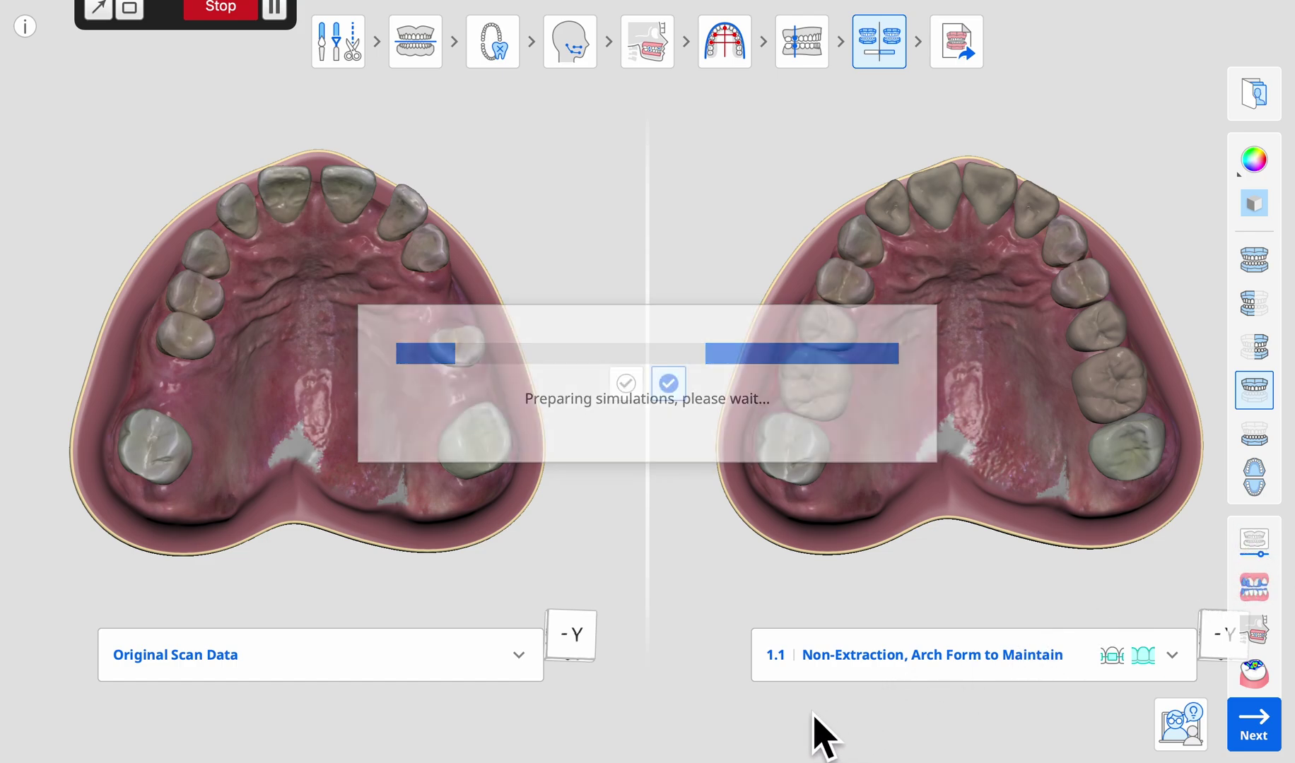
- Scrub the simulation from original positions to near-final, toggling the original-teeth overlay on and off
{"action": "left_click_drag", "start_coordinate": [904, 739], "coordinate": [301, 756]}
{"action": "left_click_drag", "start_coordinate": [444, 757], "coordinate": [958, 709]}
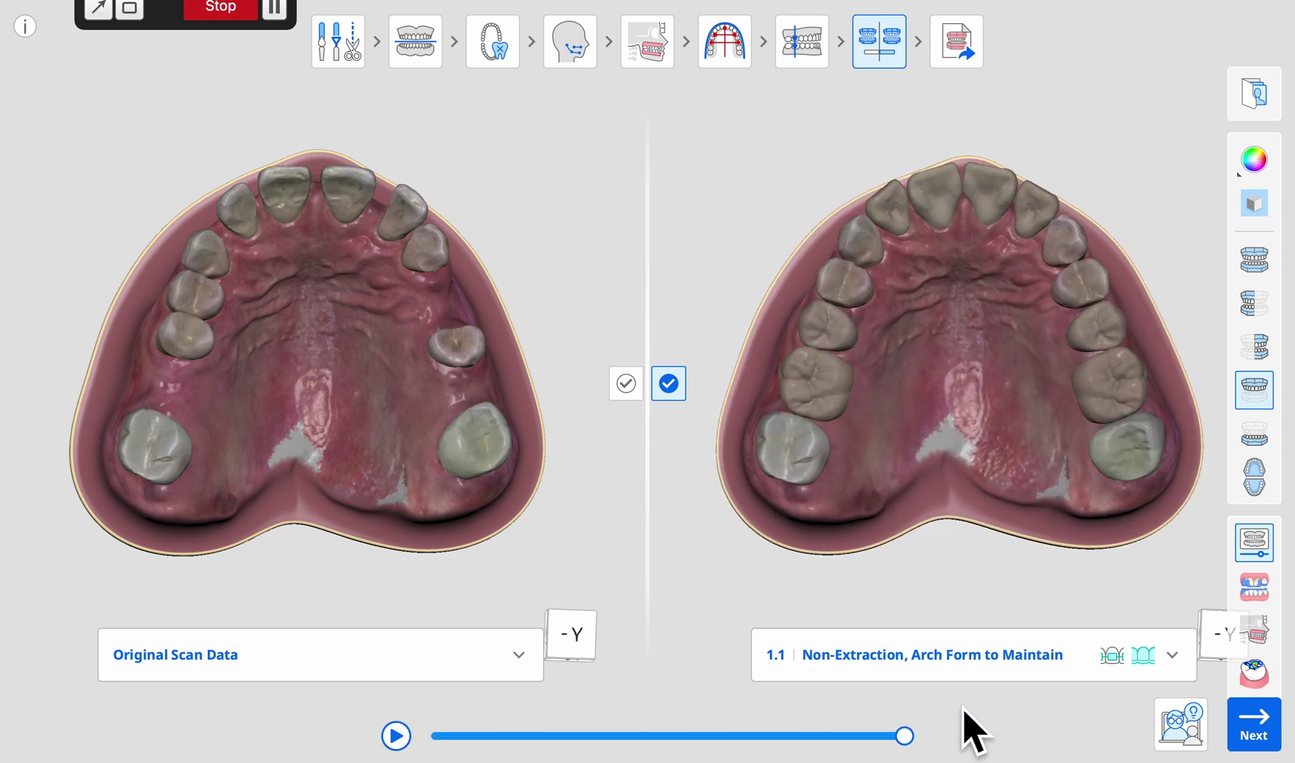
{"action": "left_click", "coordinate": [1257, 585]}
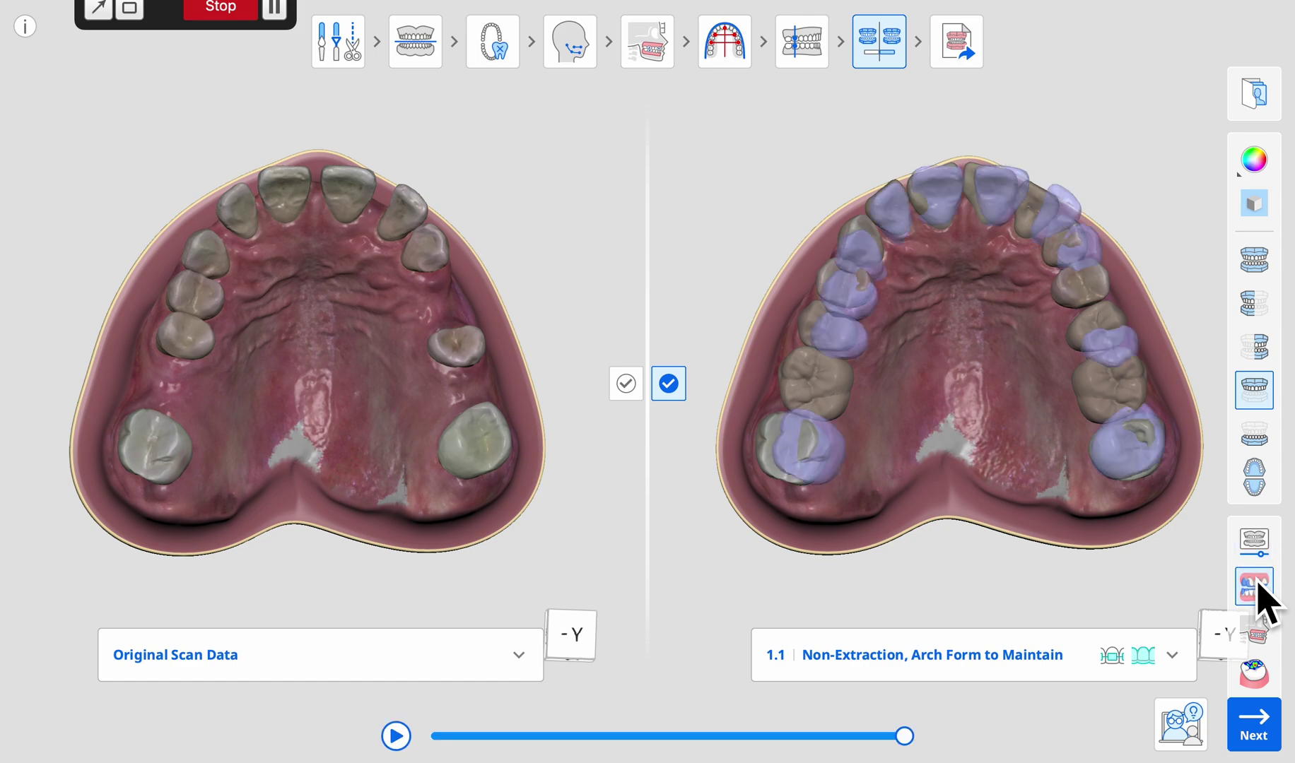
{"action": "left_click", "coordinate": [1256, 585]}
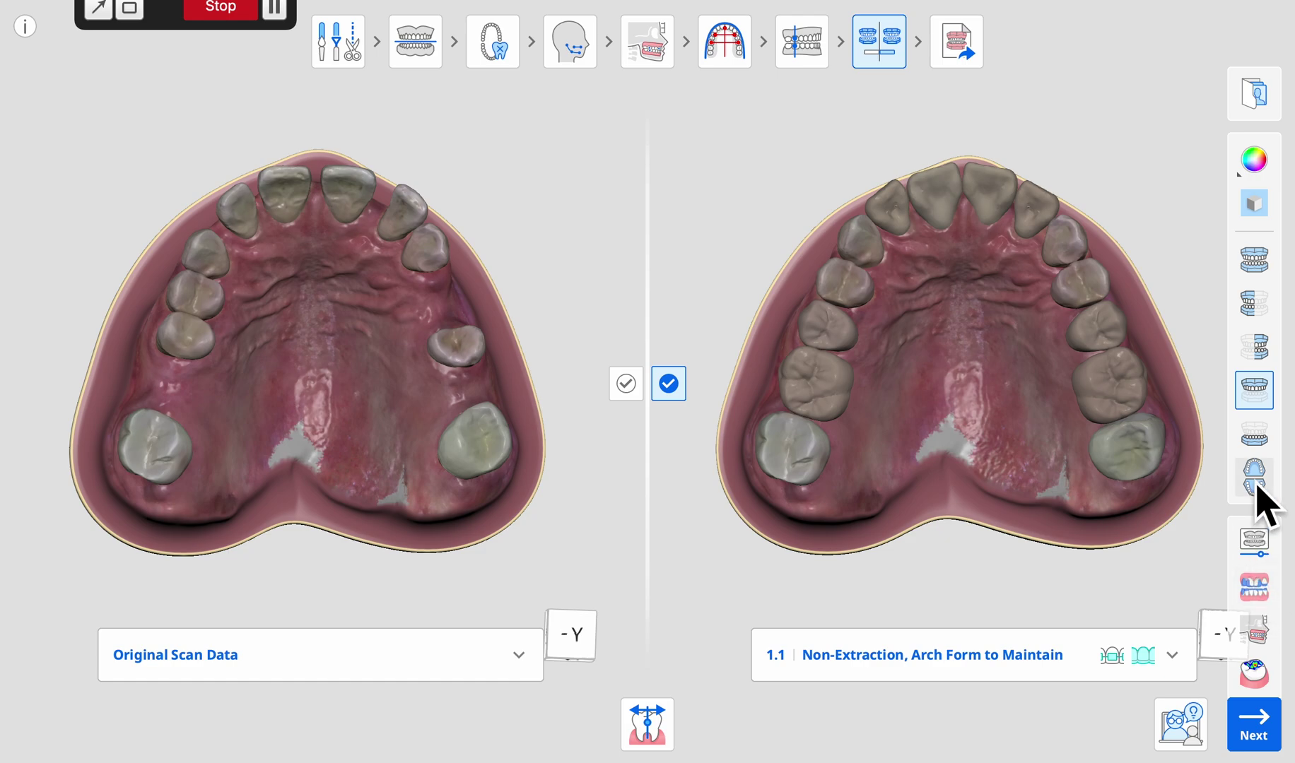
- View the lower arch occlusally, then open the animation rewound to the start
{"action": "left_click", "coordinate": [1256, 437]}
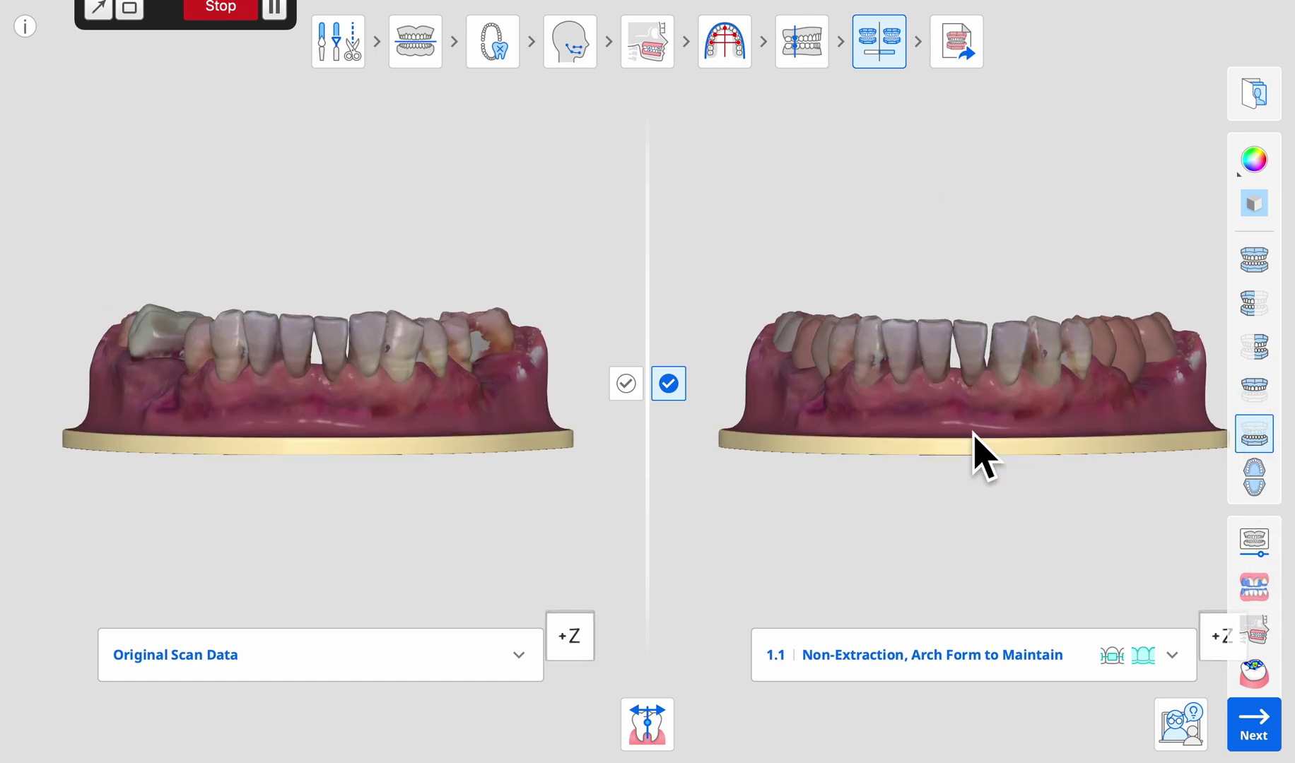
{"action": "right_click_drag", "start_coordinate": [939, 318], "coordinate": [929, 386]}
{"action": "right_click_drag", "start_coordinate": [1061, 249], "coordinate": [1071, 267]}
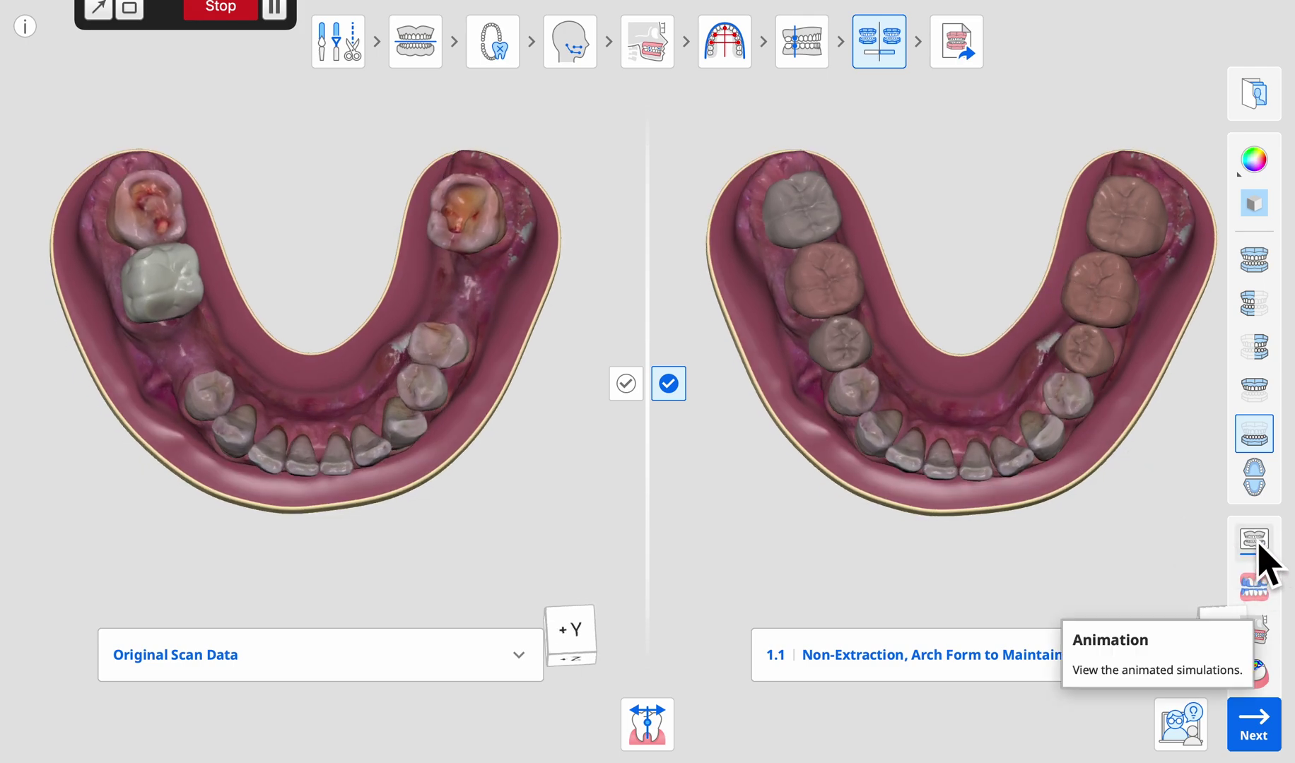
{"action": "left_click", "coordinate": [1258, 552]}
{"action": "left_click_drag", "start_coordinate": [905, 736], "coordinate": [338, 746]}
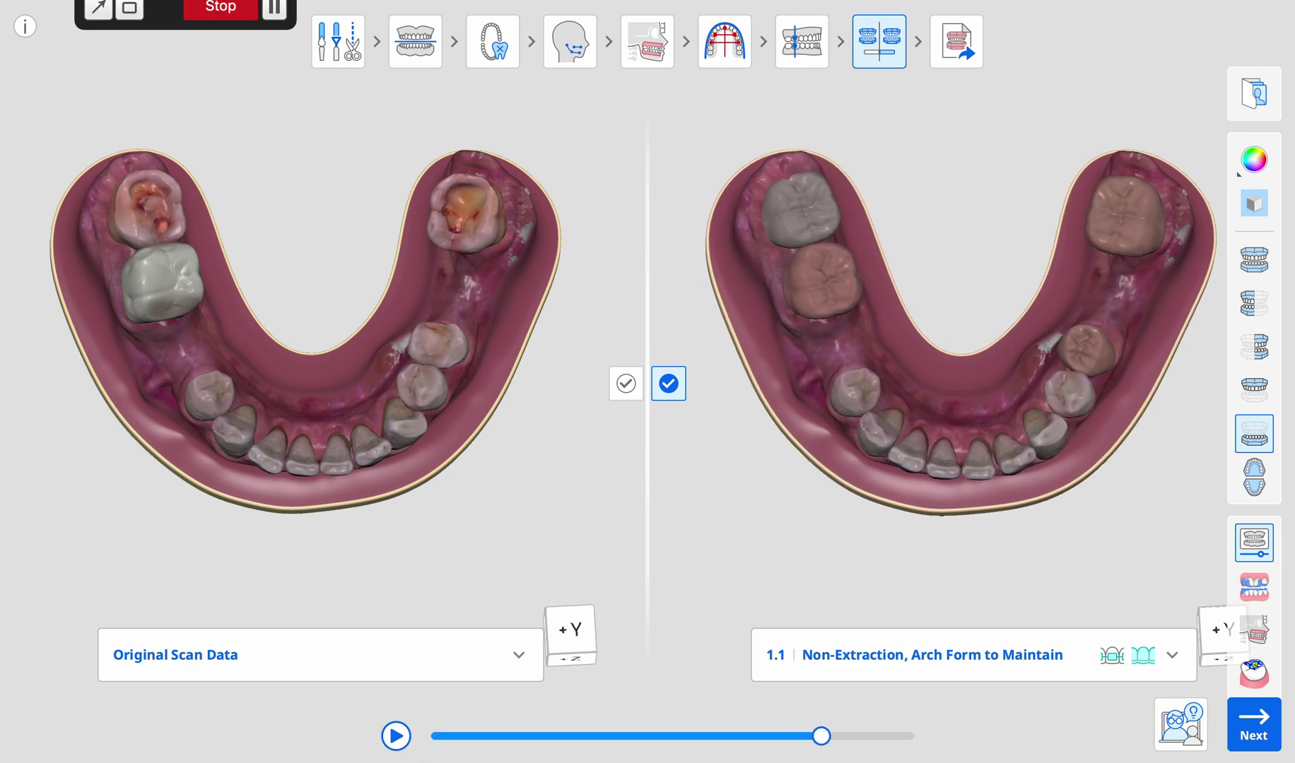
{"action": "right_click_drag", "start_coordinate": [981, 452], "coordinate": [984, 139]}
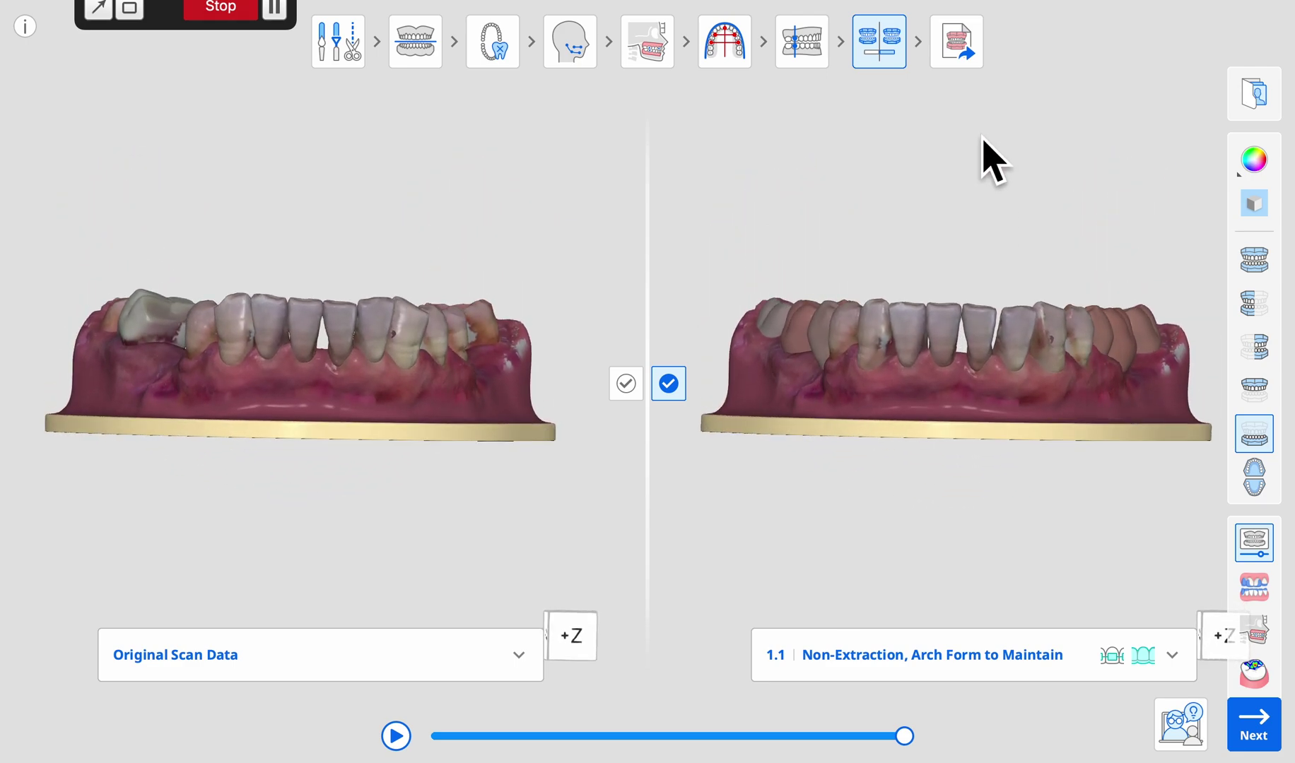
- Show both jaws in occlusion and scrub the animation from original positions to the final arrangement
{"action": "left_click", "coordinate": [1255, 258]}
{"action": "right_click_drag", "start_coordinate": [849, 373], "coordinate": [1125, 401]}
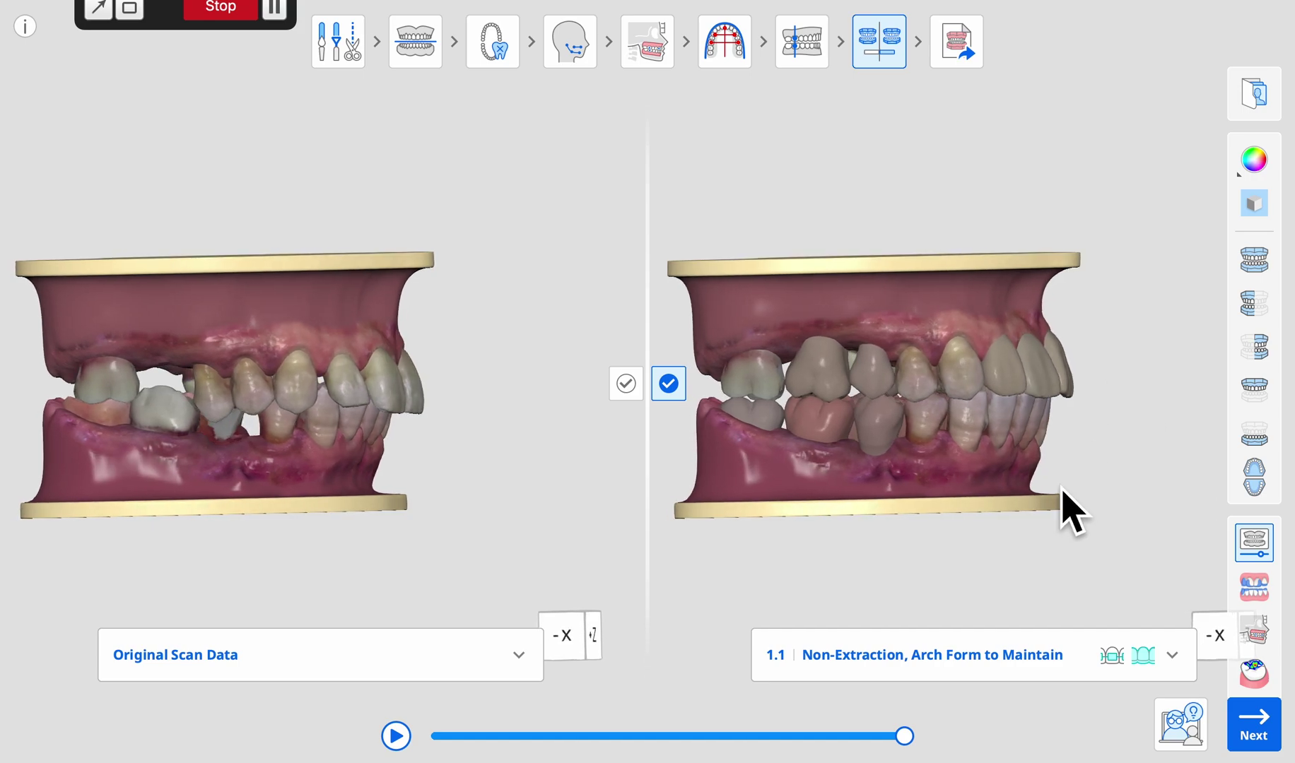
{"action": "left_click_drag", "start_coordinate": [898, 735], "coordinate": [309, 735]}
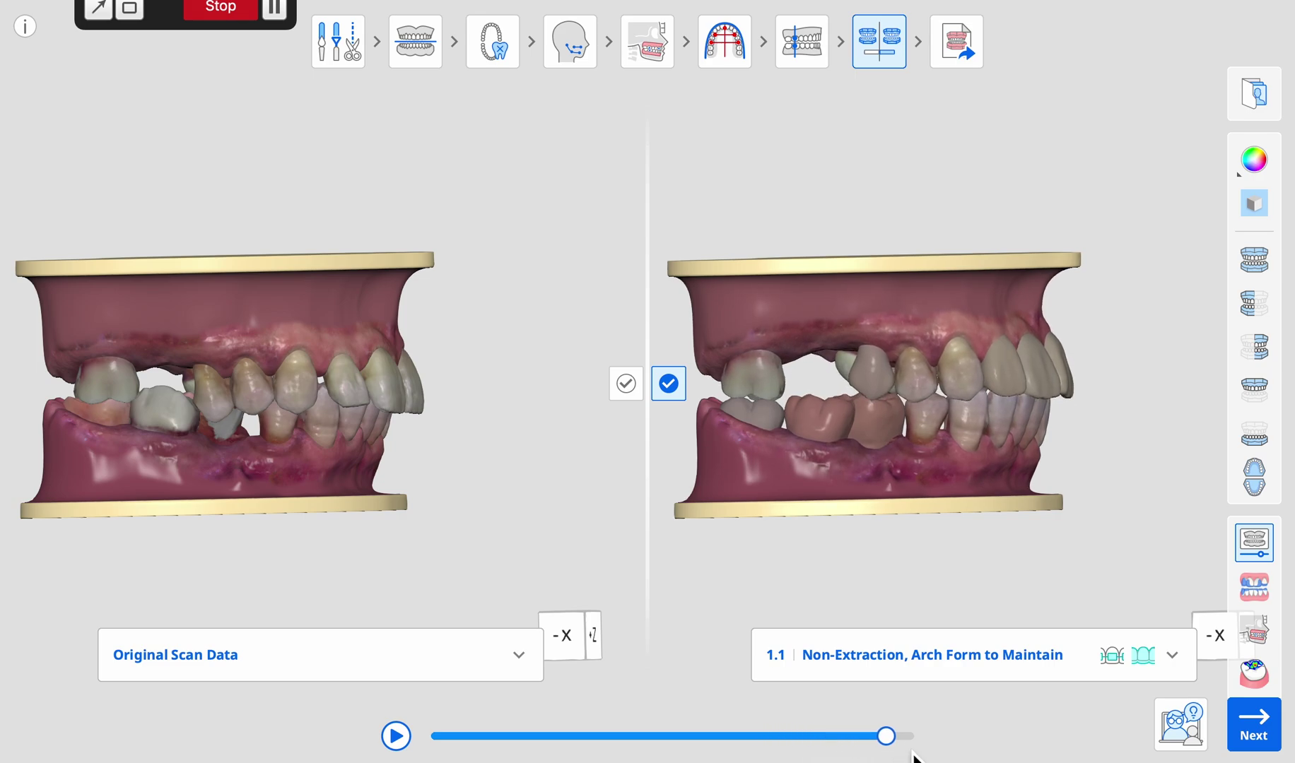
{"action": "right_click_drag", "start_coordinate": [922, 456], "coordinate": [949, 390]}
{"action": "left_click_drag", "start_coordinate": [905, 738], "coordinate": [510, 710]}
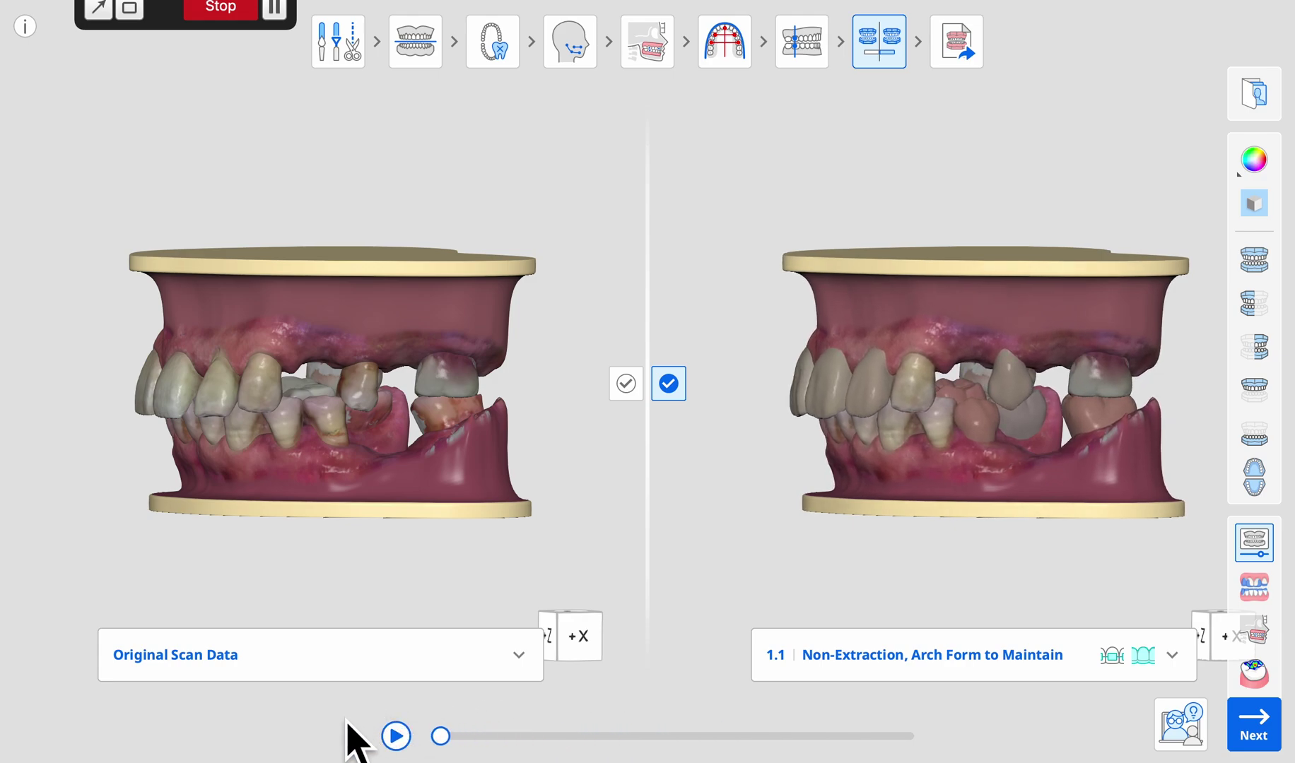
{"action": "left_click_drag", "start_coordinate": [433, 723], "coordinate": [943, 694]}
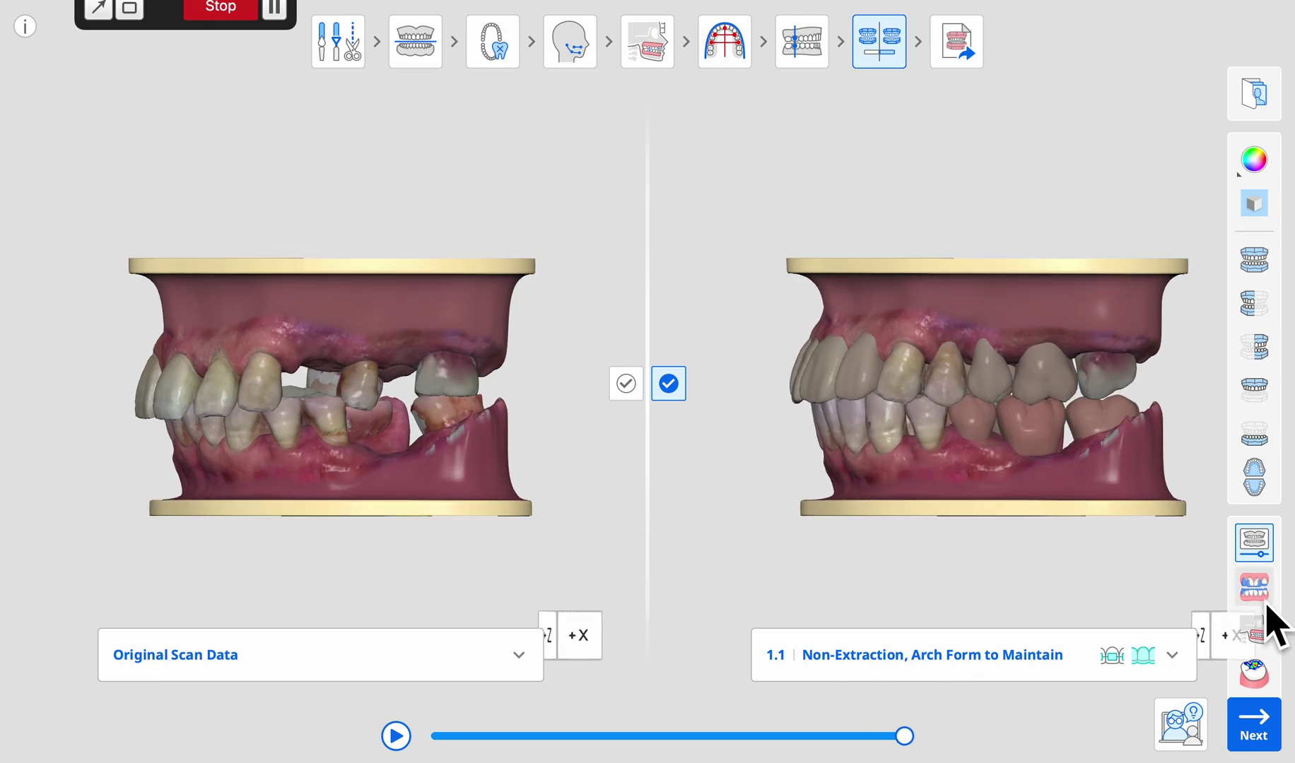
- Overlay the jaws on the ceph X-ray and zoom in, then switch back to the 3D models
{"action": "left_click", "coordinate": [1259, 630]}
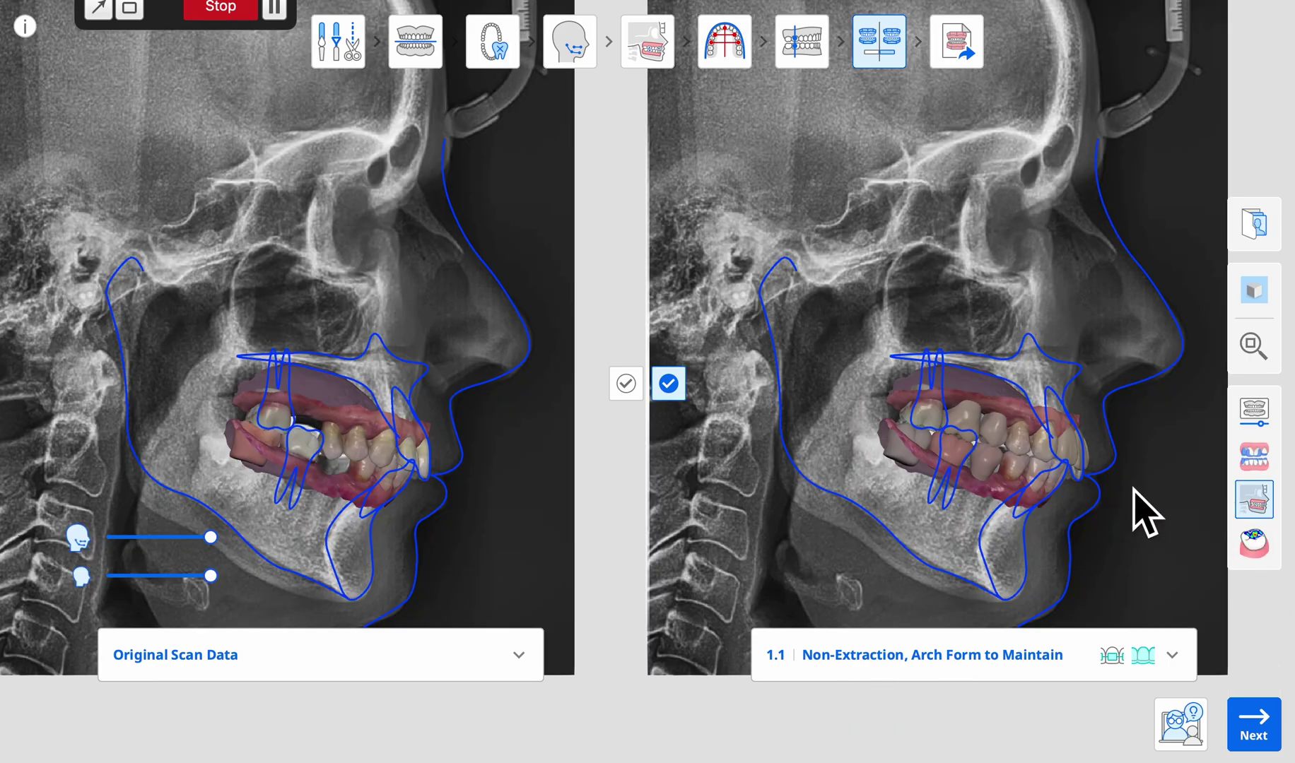
{"action": "scroll", "coordinate": [1138, 512], "scroll_direction": "up", "scroll_amount": 5}
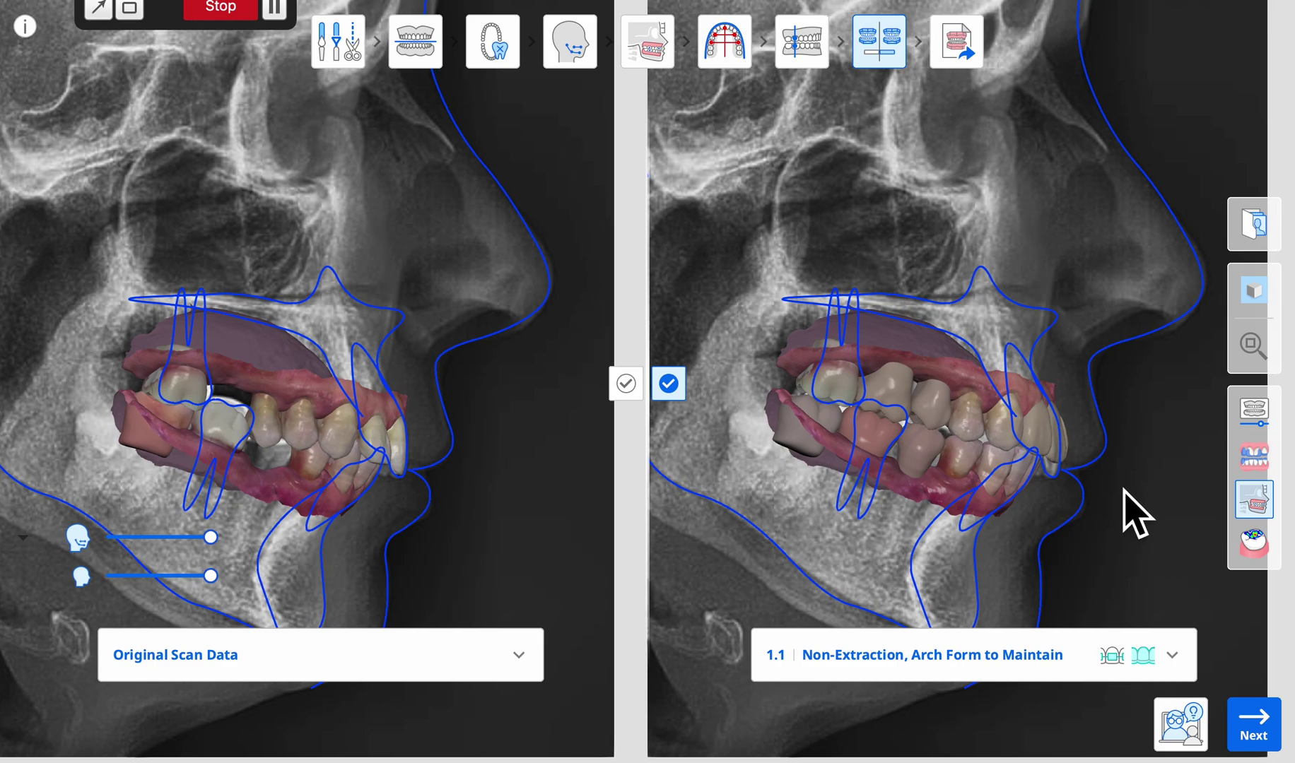
{"action": "scroll", "coordinate": [1097, 476], "scroll_direction": "up", "scroll_amount": 1}
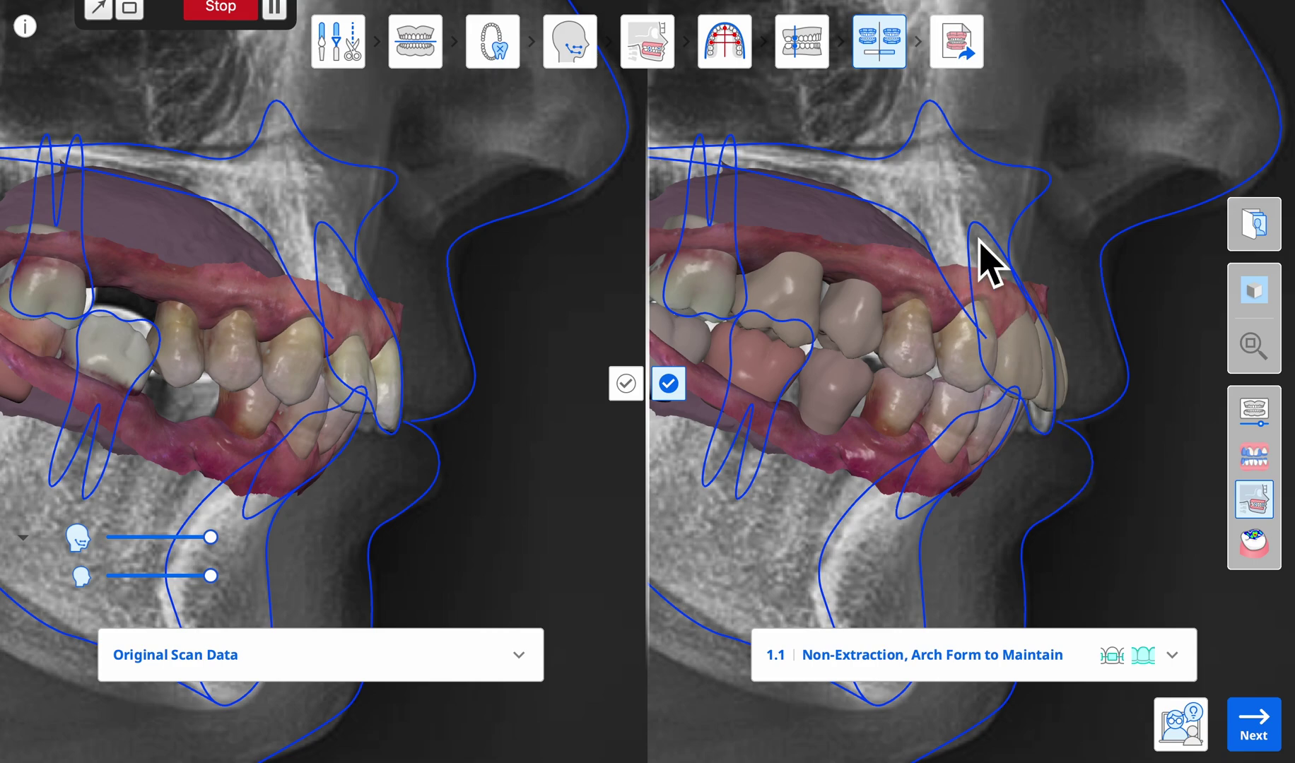
{"action": "left_click", "coordinate": [1265, 498]}
{"action": "right_click_drag", "start_coordinate": [1157, 348], "coordinate": [1191, 335]}
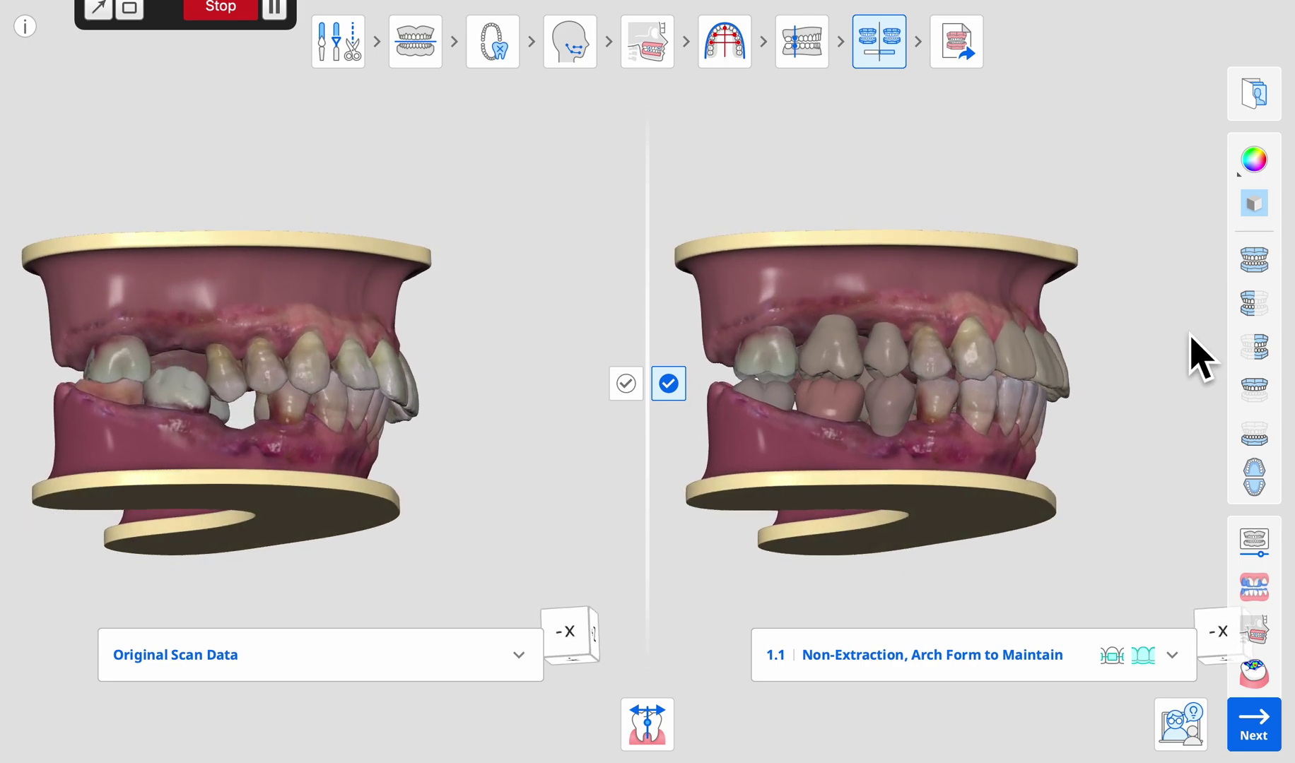
- Choose plan 1.3 Non-Extraction, Expanded Arch Form in the right panel's plan list
{"action": "right_click_drag", "start_coordinate": [1094, 380], "coordinate": [850, 322]}
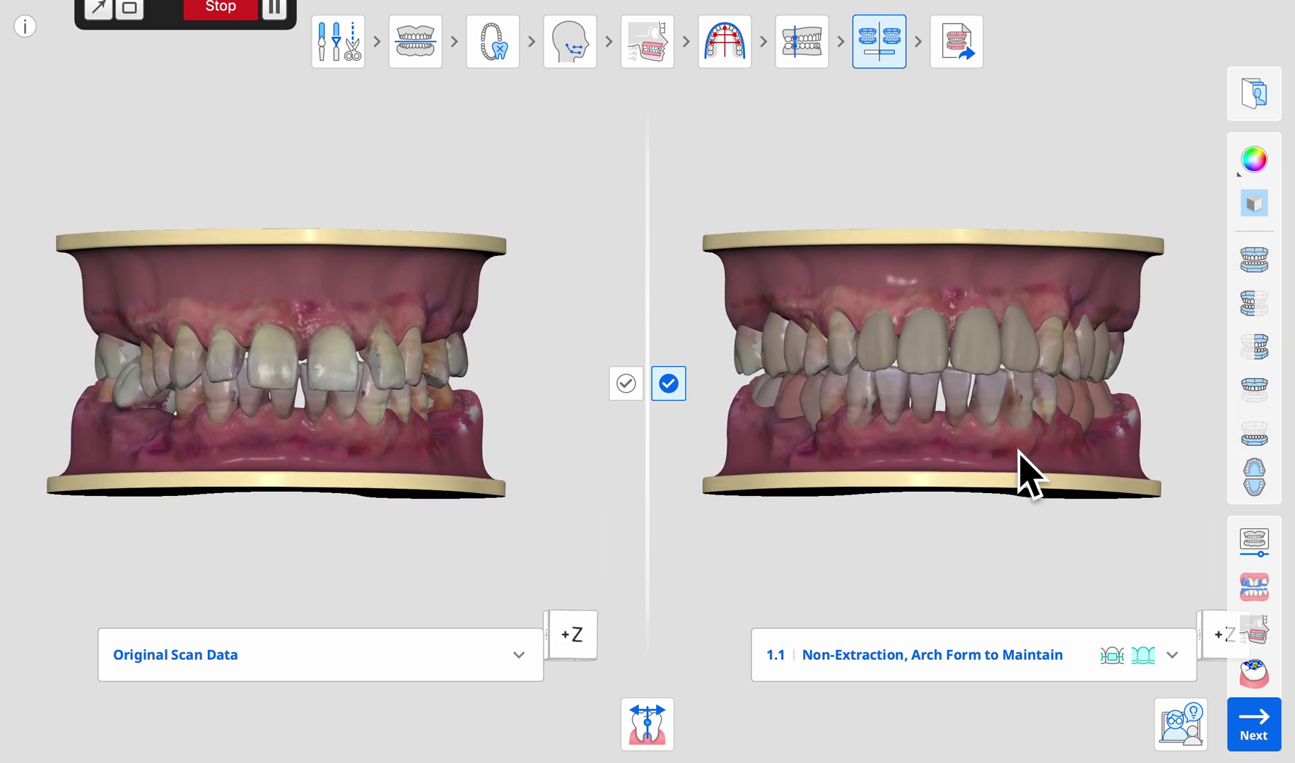
{"action": "left_click", "coordinate": [1170, 655]}
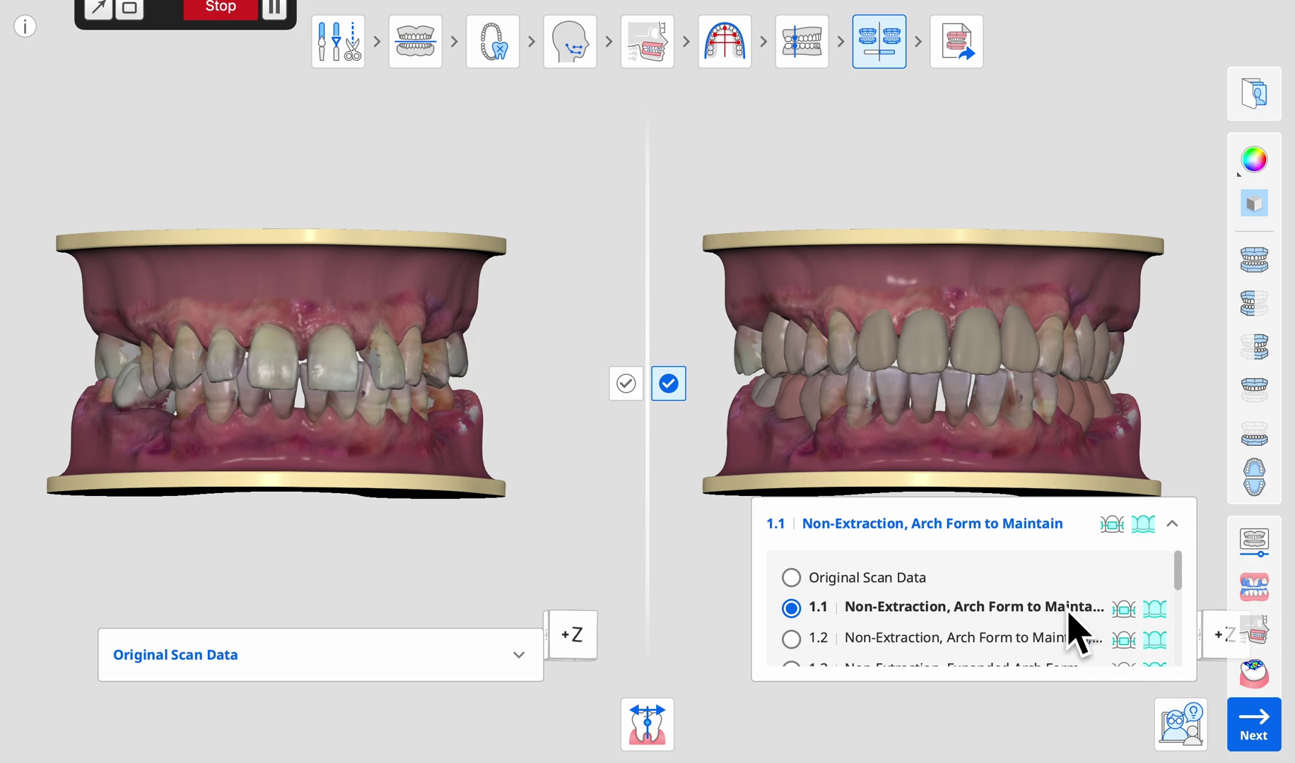
{"action": "scroll", "coordinate": [1025, 636], "scroll_direction": "down", "scroll_amount": 1}
{"action": "scroll", "coordinate": [907, 640], "scroll_direction": "down", "scroll_amount": 1}
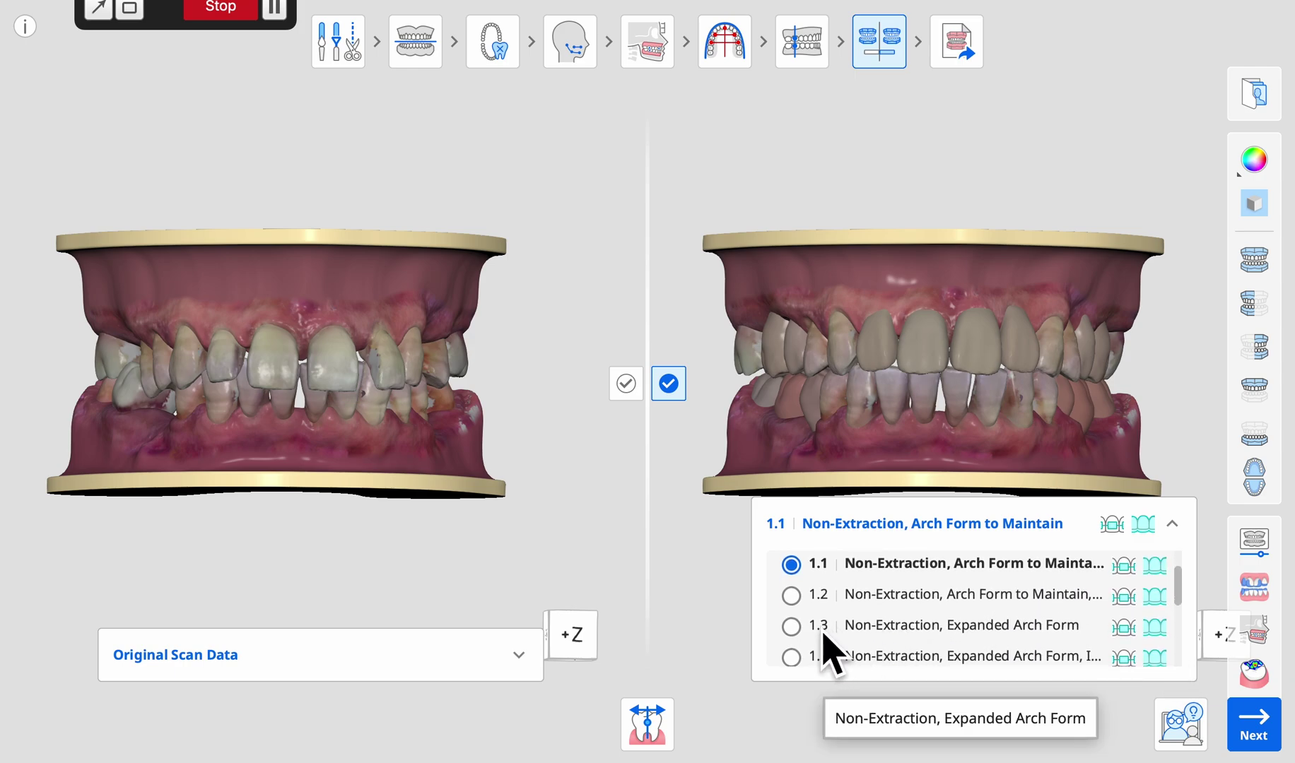
{"action": "left_click", "coordinate": [793, 628]}
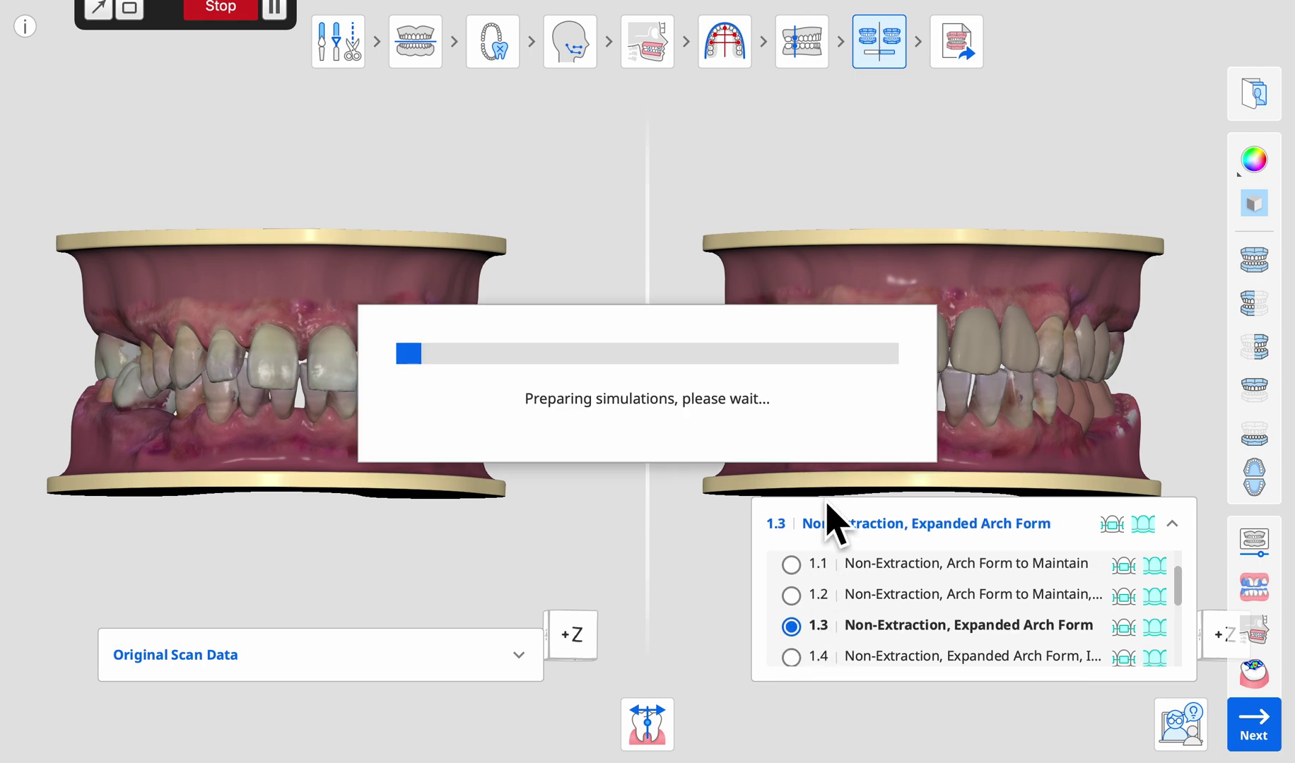
- Superimpose the original scan and plan 1.3 result on the ceph X-ray from a side view, zoomed in
{"action": "right_click_drag", "start_coordinate": [882, 417], "coordinate": [1150, 406]}
{"action": "left_click", "coordinate": [1259, 633]}
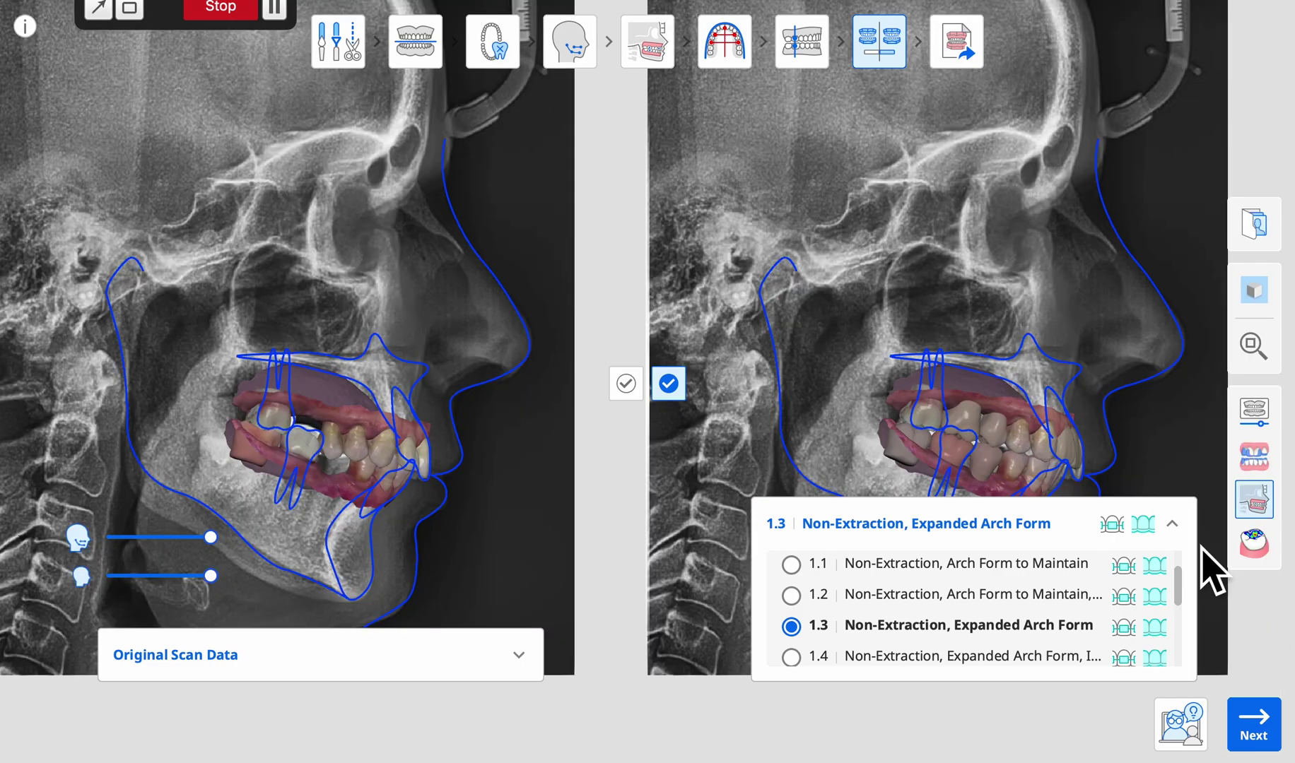
{"action": "left_click", "coordinate": [1172, 524]}
{"action": "scroll", "coordinate": [1075, 523], "scroll_direction": "up", "scroll_amount": 6}
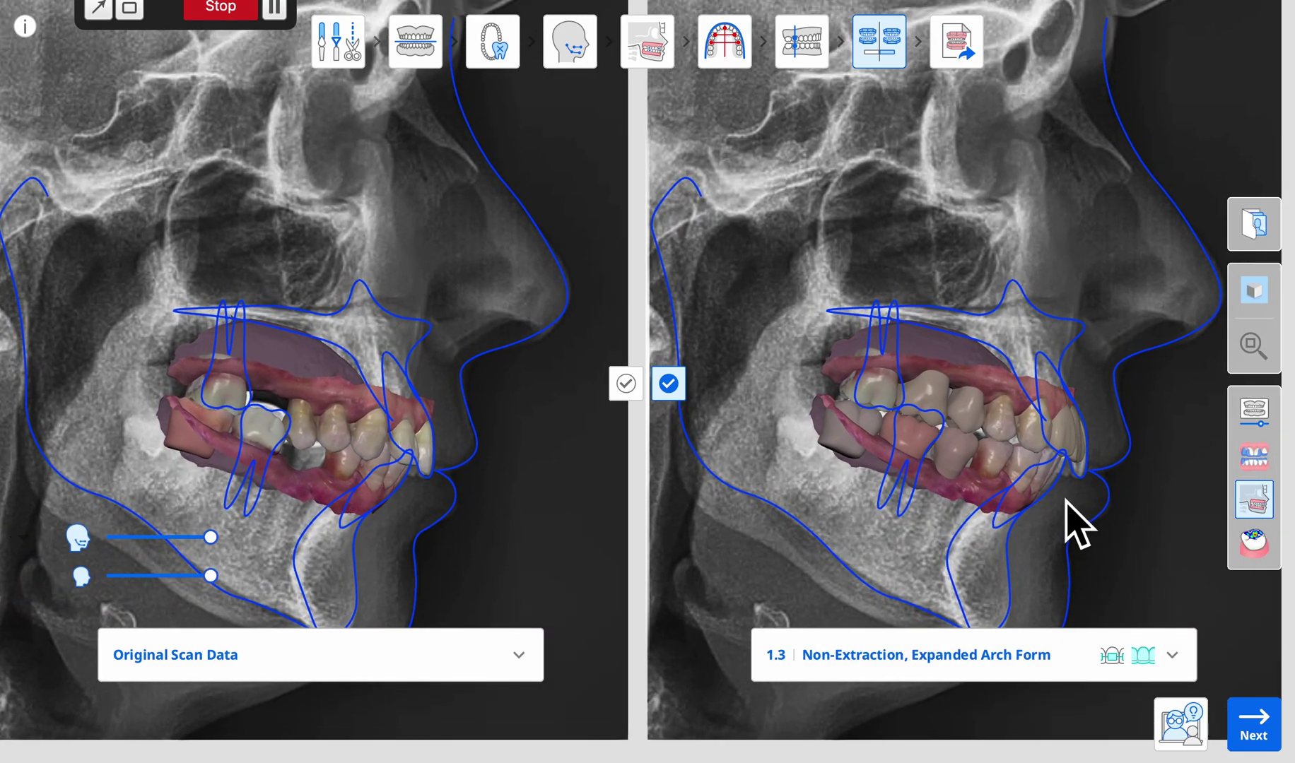